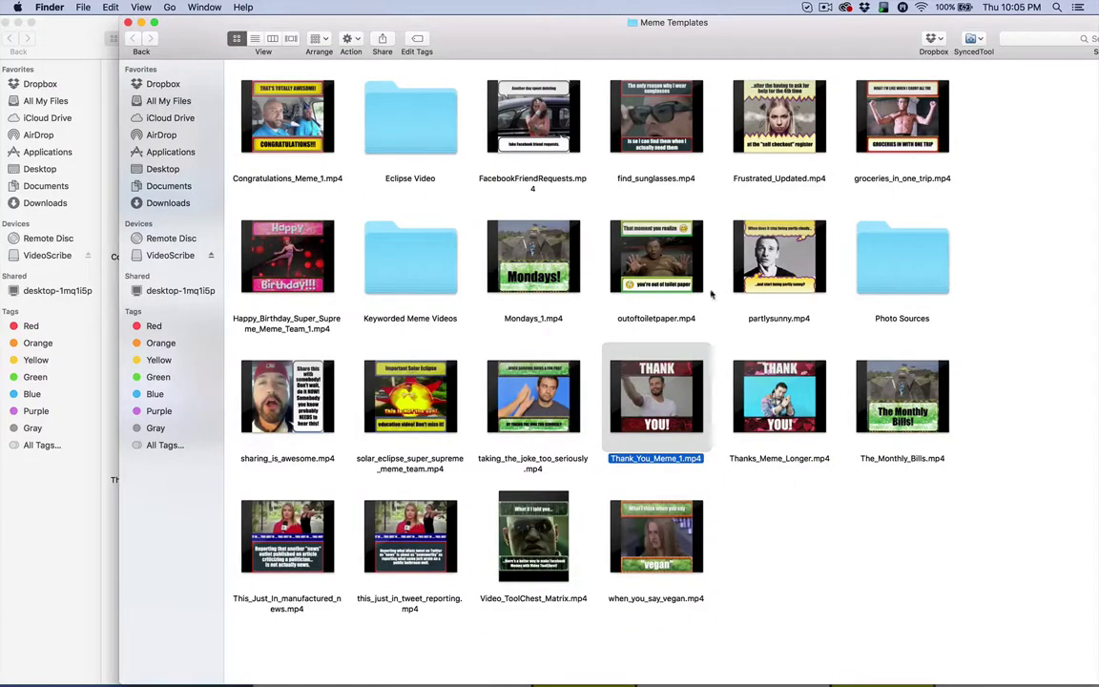
Step: Open Congratulations_Meme_1.mp4 with QuickTime Player using the right-click Open With menu
mouse_move(674, 261)
mouse_move(684, 420)
right_click(322, 136)
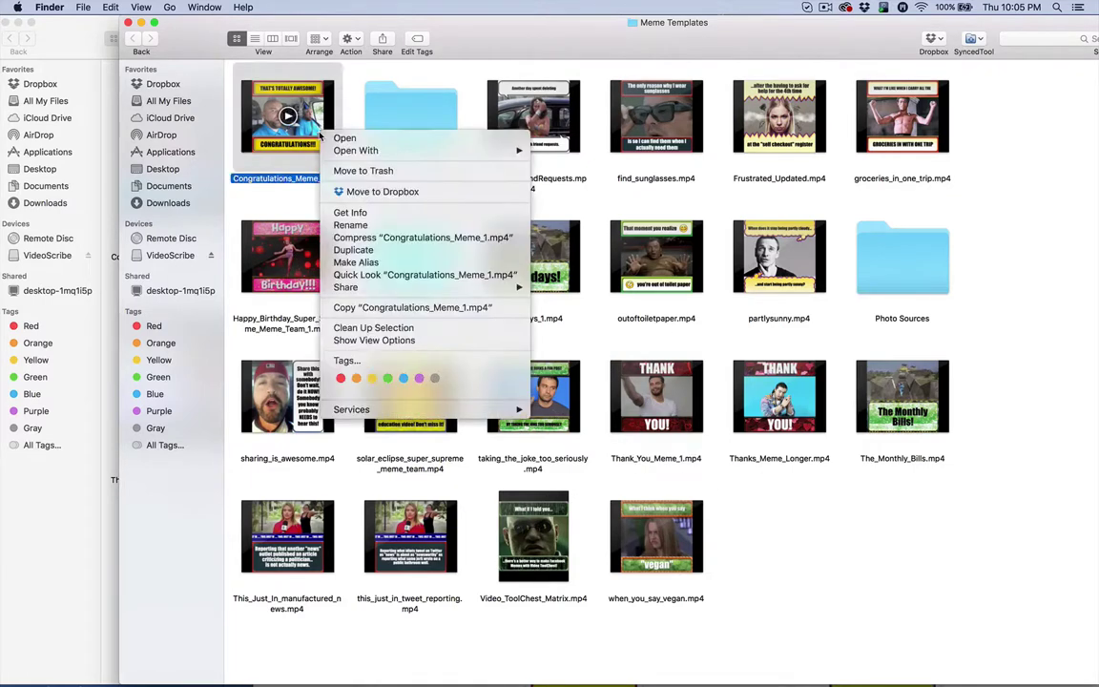
mouse_move(411, 155)
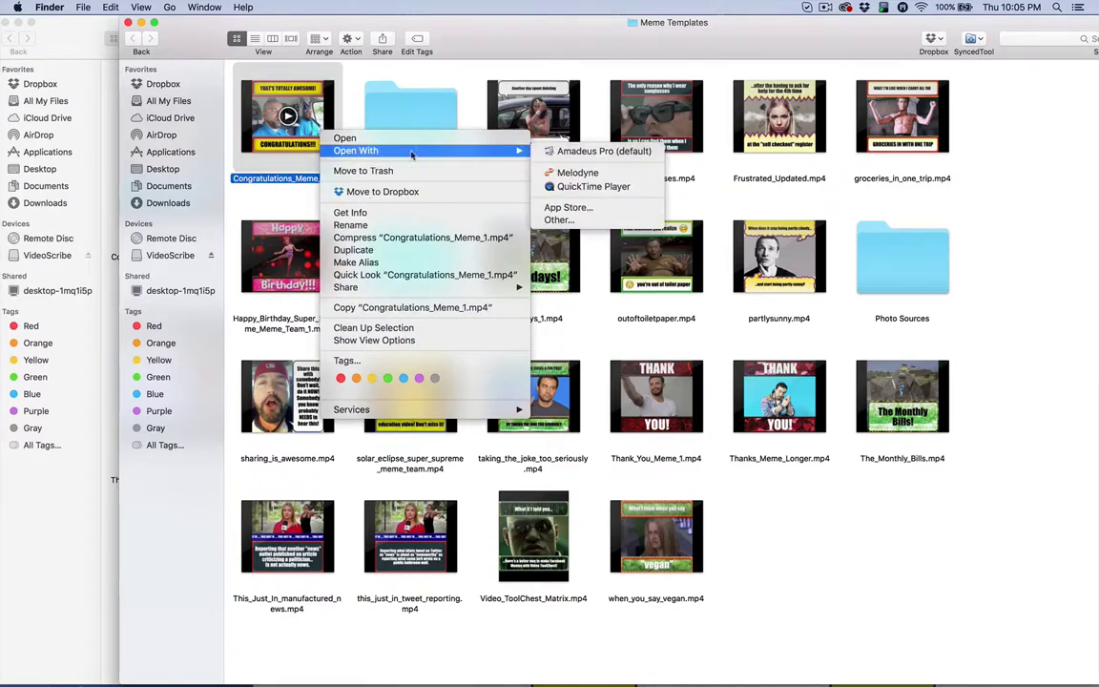
left_click(562, 188)
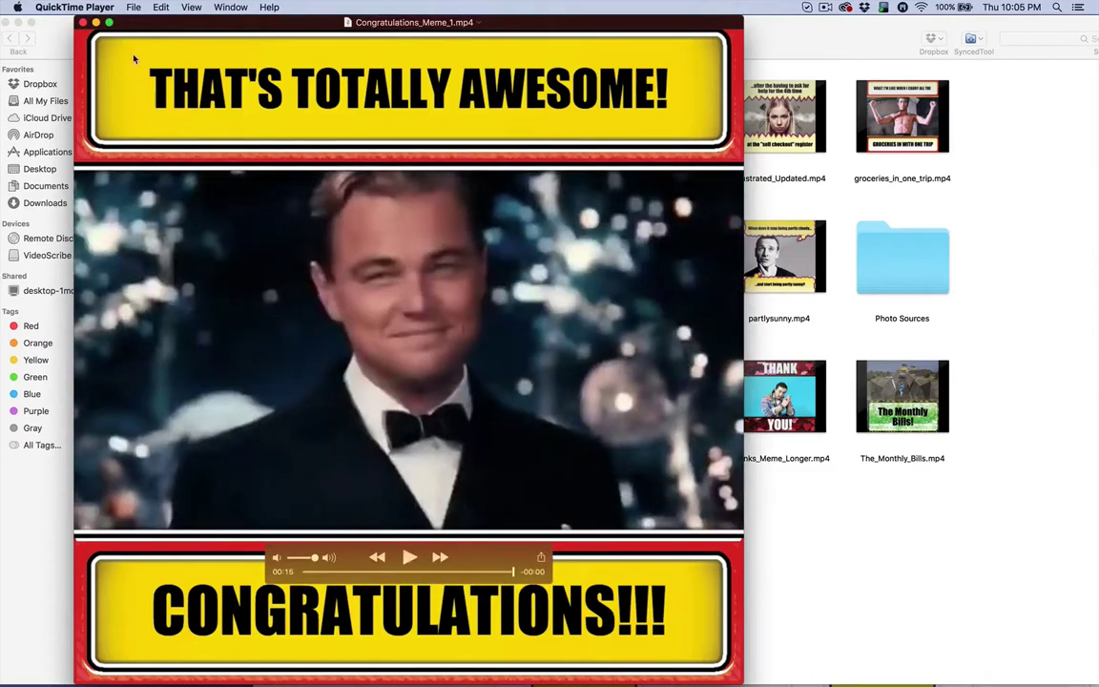
Step: Close the finished congratulations video window in QuickTime Player
left_click(84, 23)
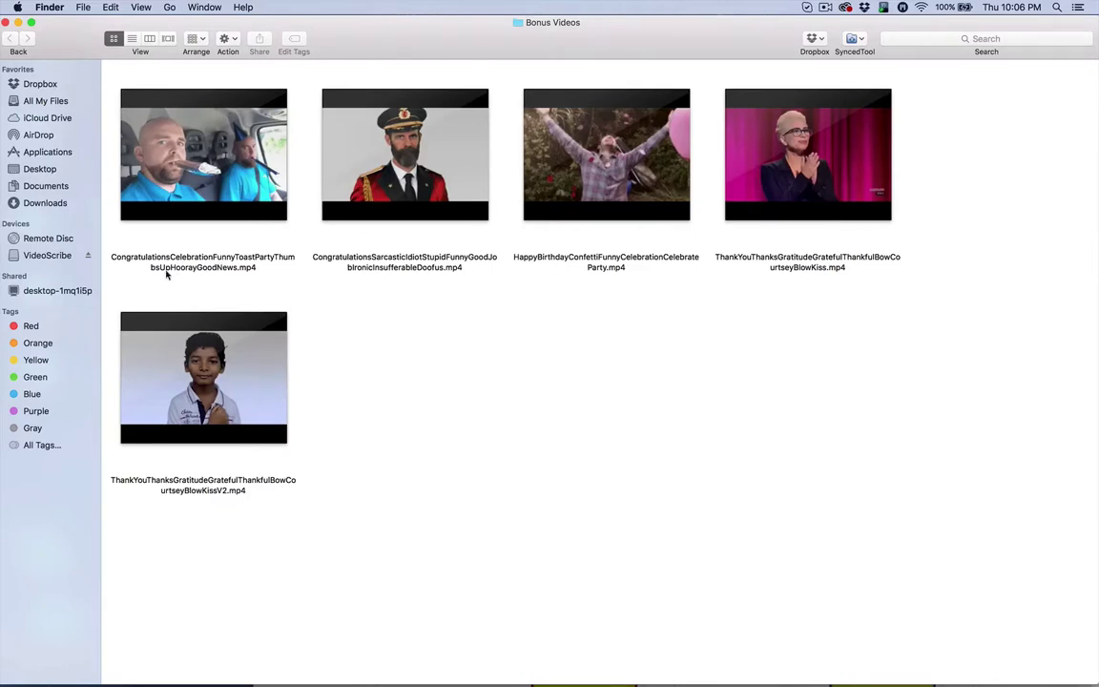
Step: Look over the clips in the Bonus Videos folder in Finder
mouse_move(821, 116)
Step: Search the Meme Overlay FreePack folder for BIRTHDAY in Asset Previewer, listing 4 PNG overlays
mouse_move(490, 675)
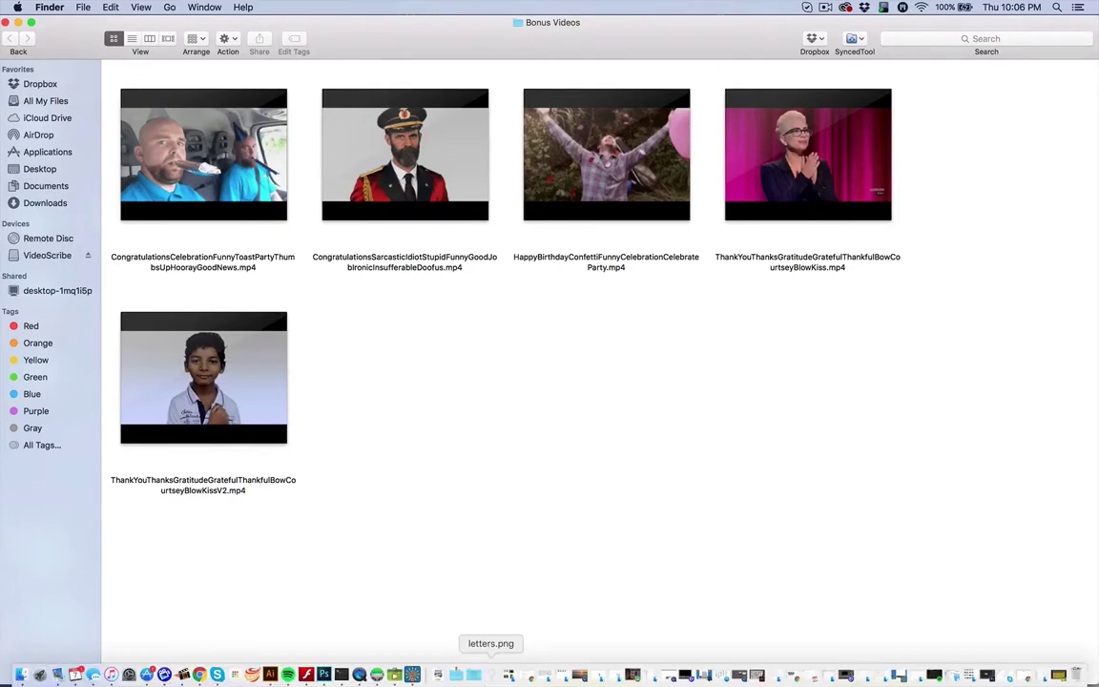
left_click(394, 676)
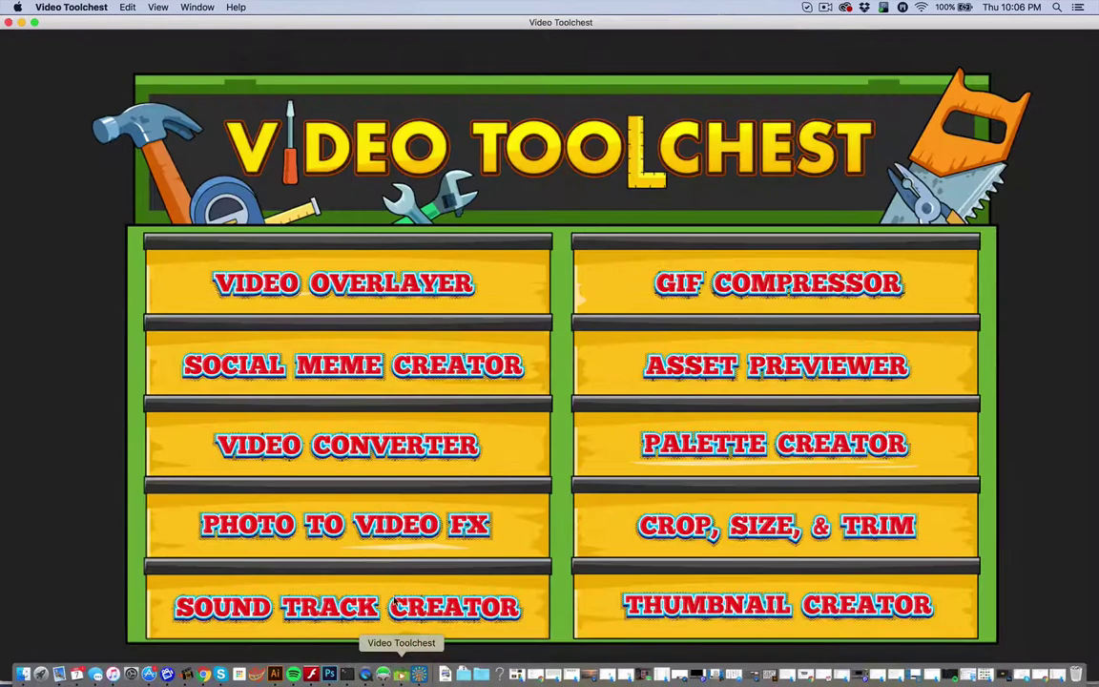
left_click(722, 386)
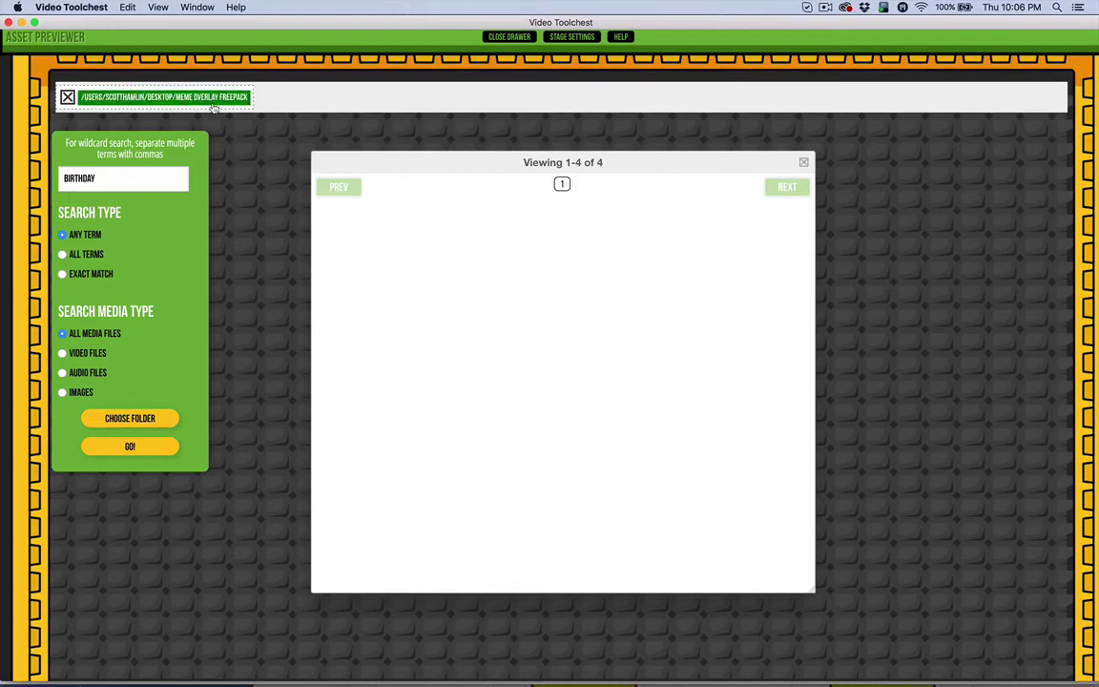
left_click(132, 448)
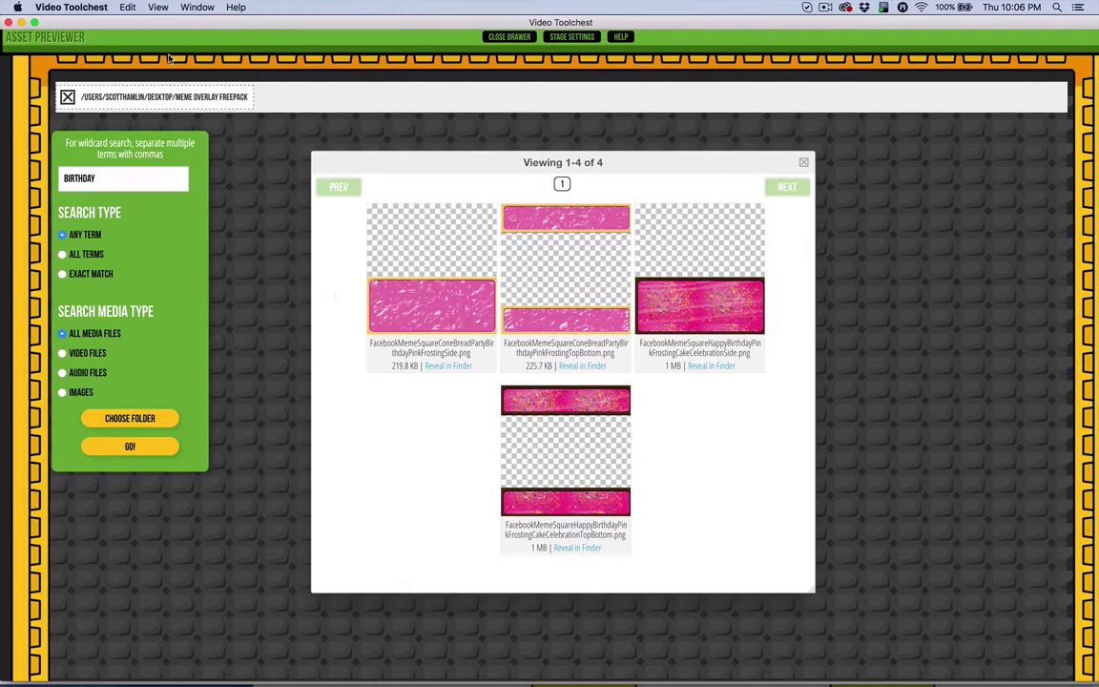
Step: Add Bonus Videos to the BIRTHDAY search and briefly play the HappyBirthdayConfettiFunnyCelebrateParty.mp4 result
left_click(138, 418)
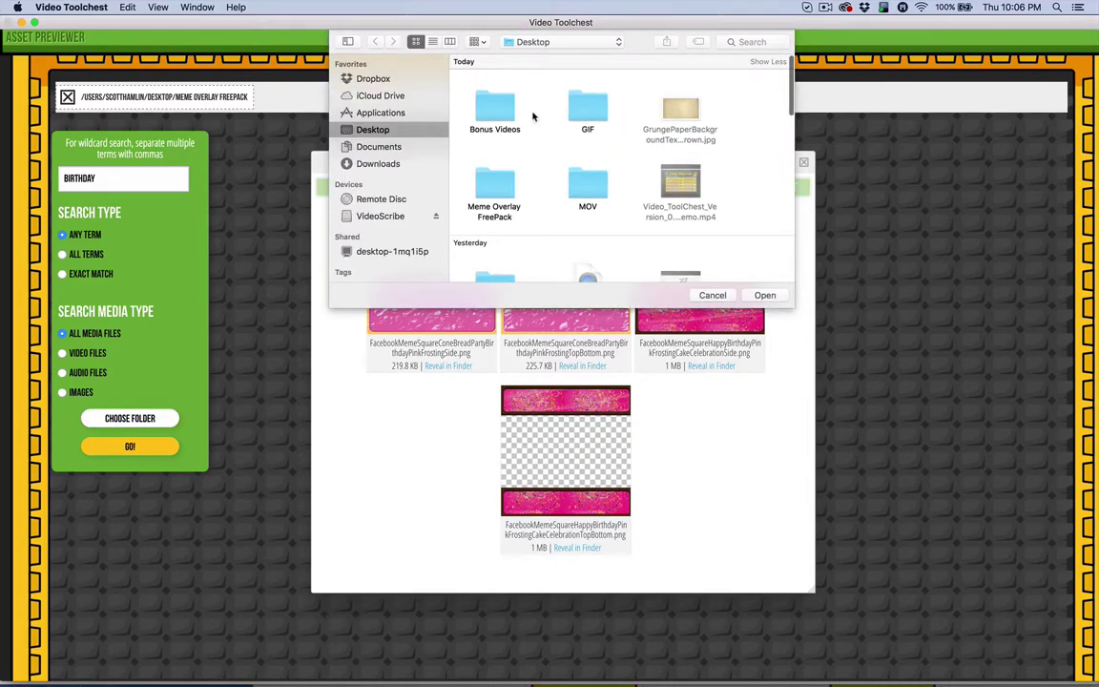
left_click(480, 105)
left_click(766, 296)
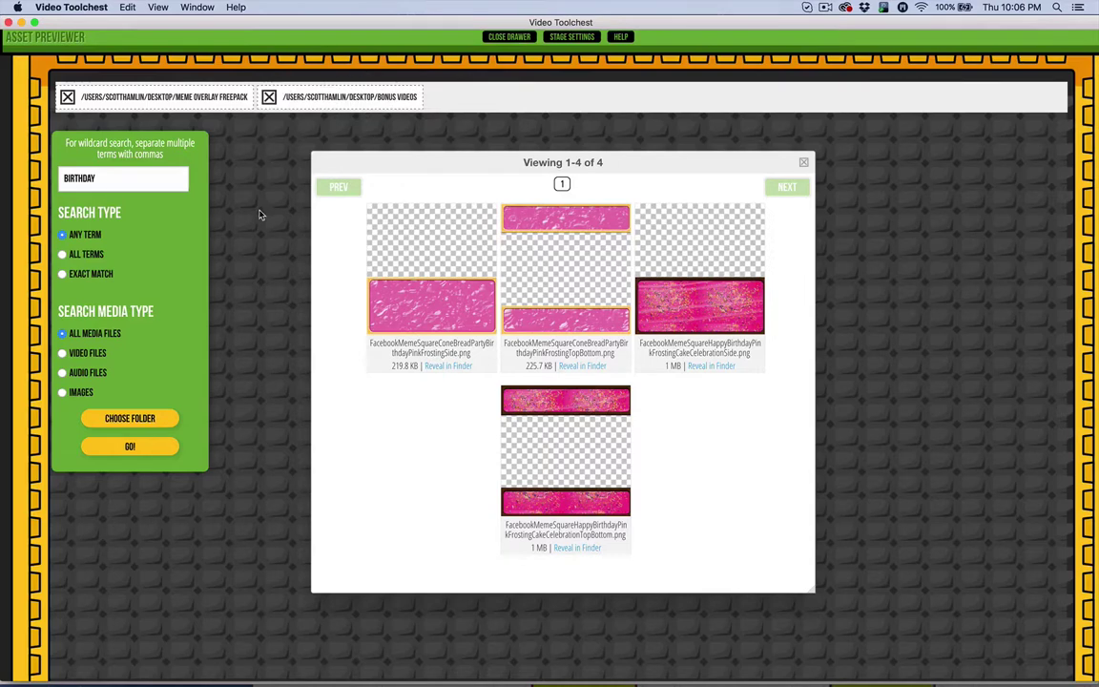
left_click(130, 418)
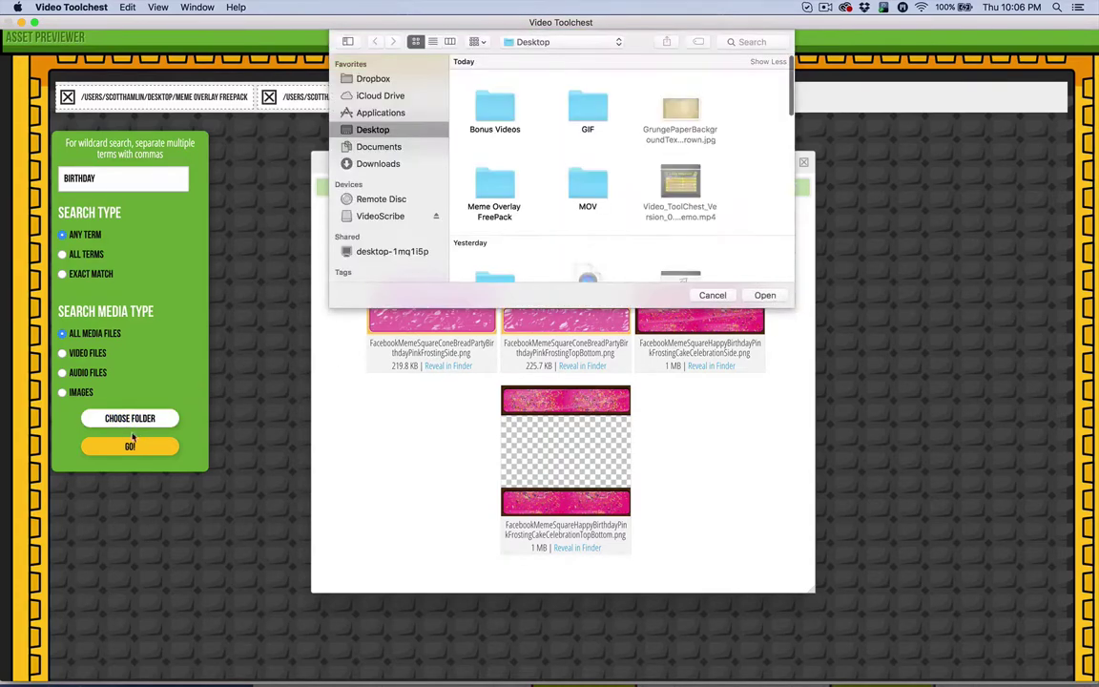
left_click(705, 295)
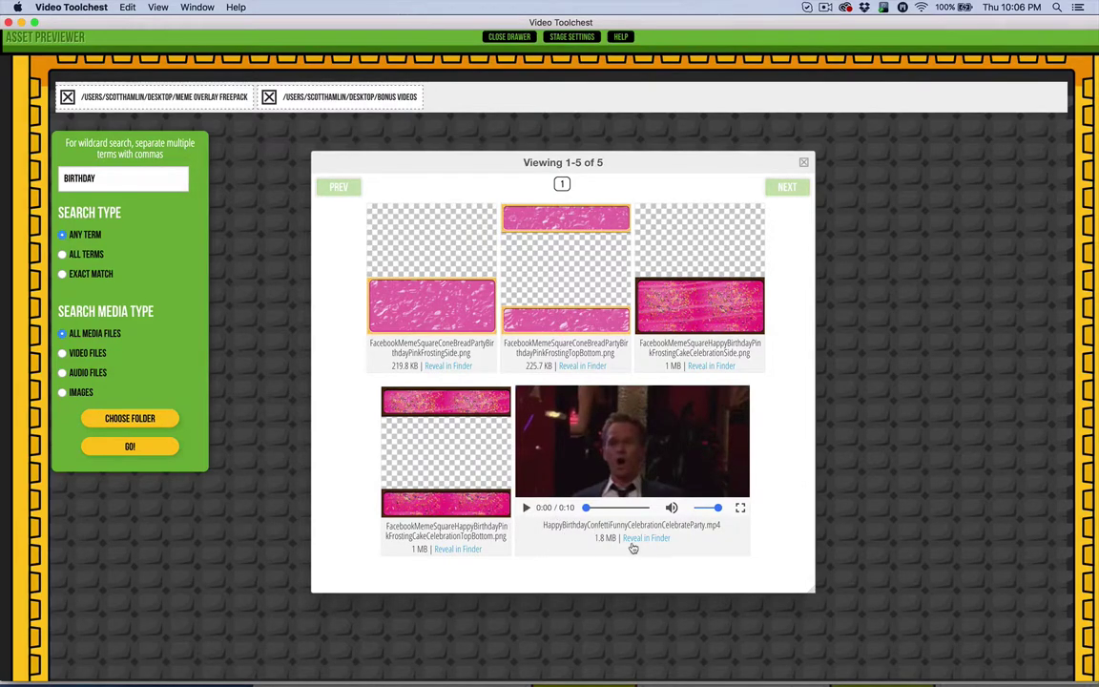
left_click(526, 508)
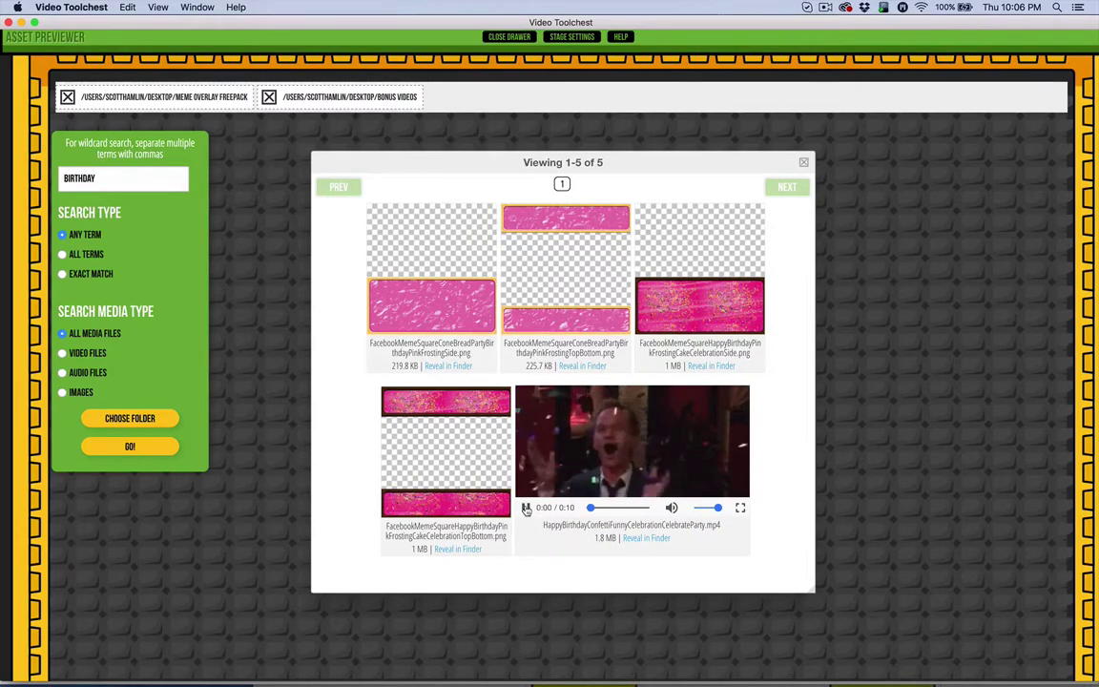
left_click(526, 507)
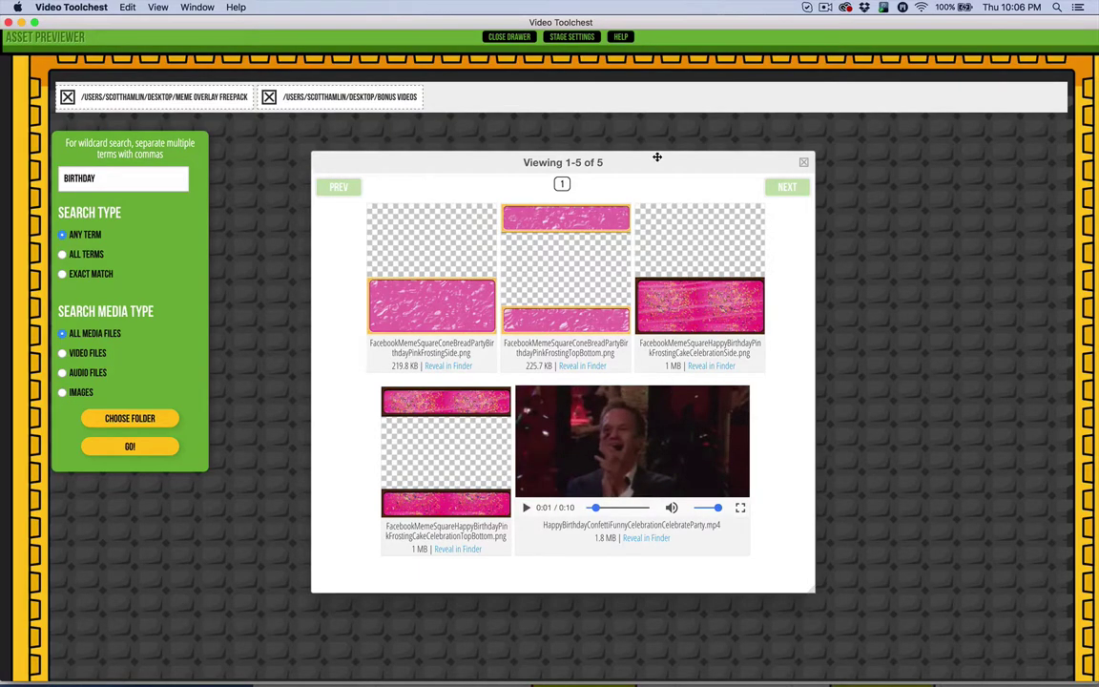
Step: Import HappyBirthdayConfettiFunnyCelebrateParty.mp4 from Bonus Videos into a new Social Meme Creator meme
left_click(506, 37)
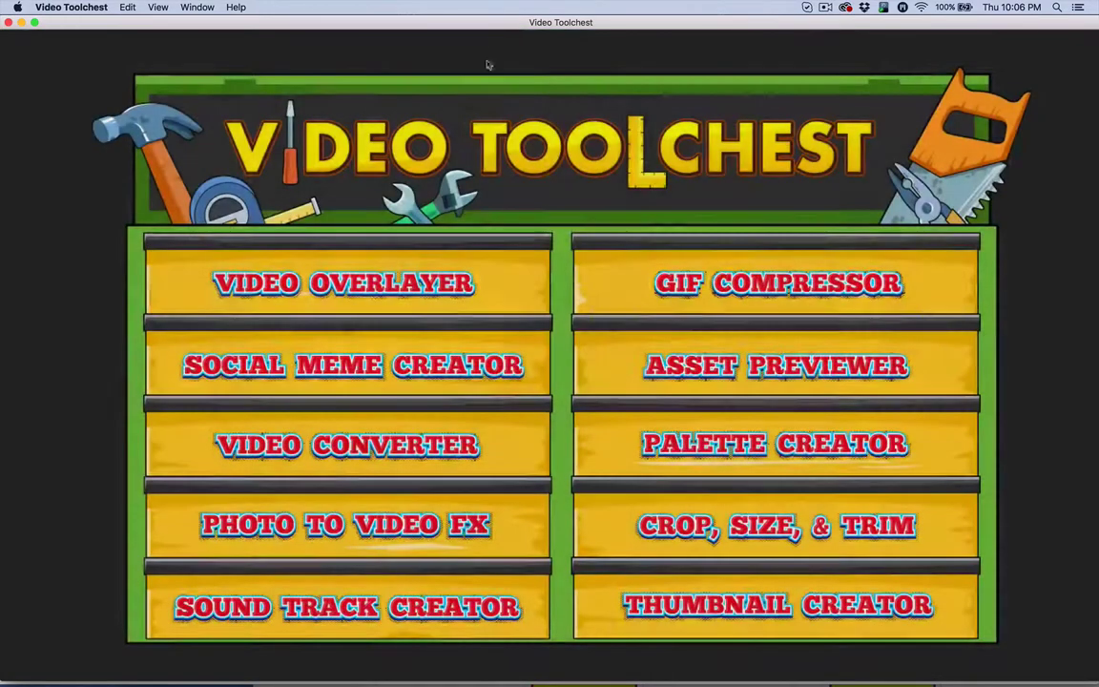
left_click(292, 371)
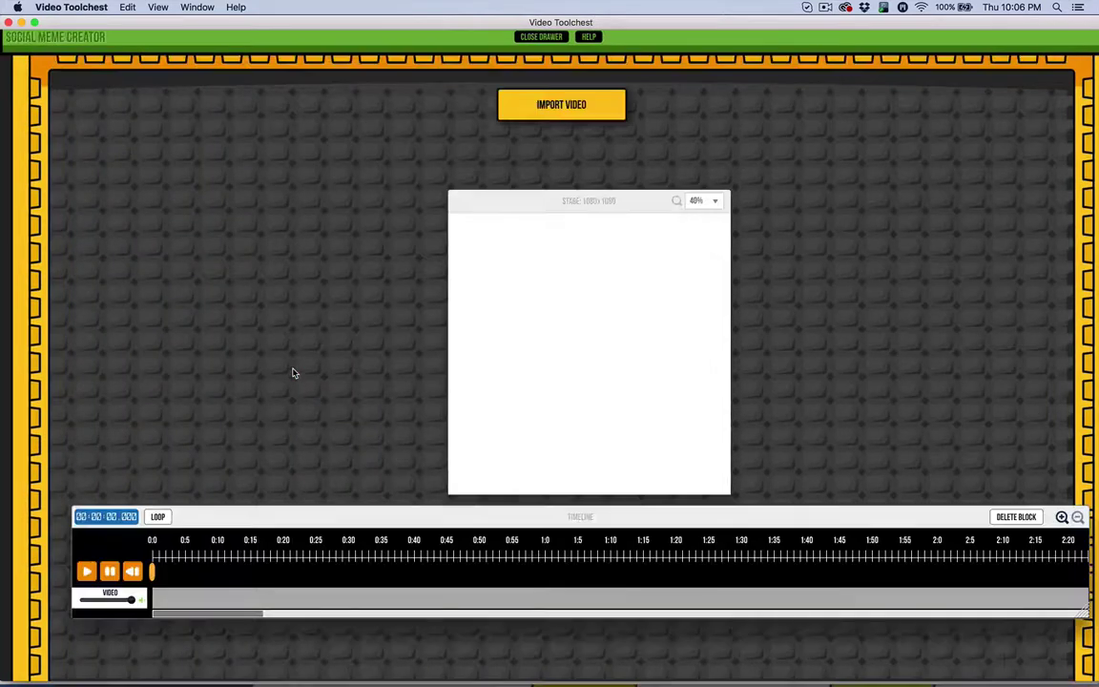
left_click(586, 103)
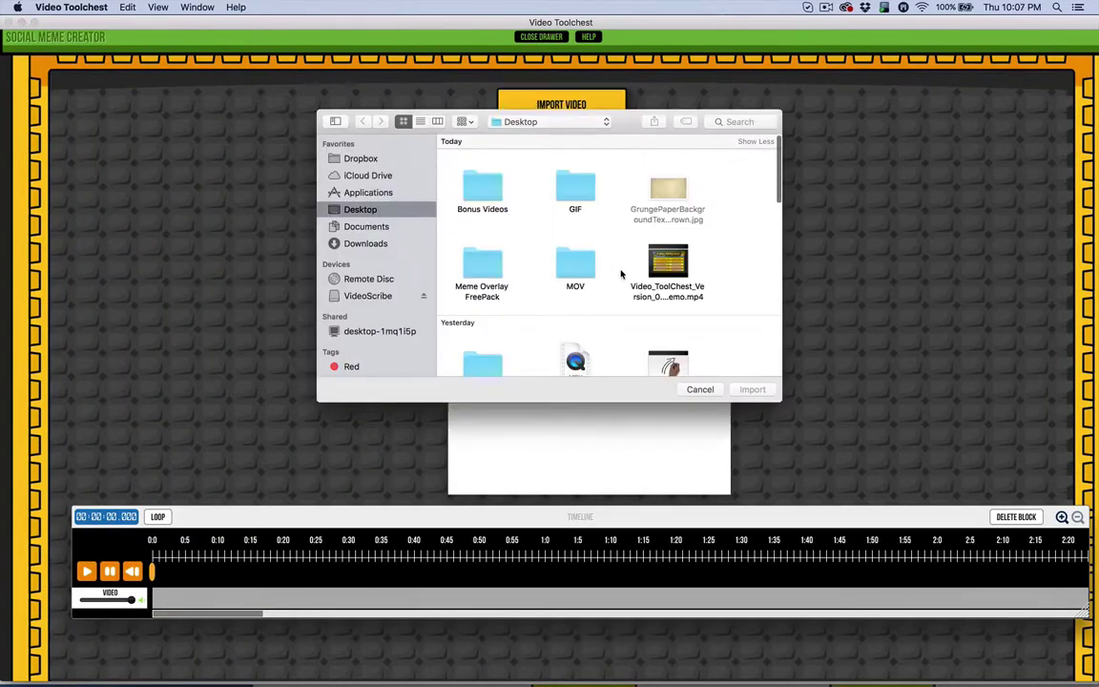
double_click(473, 186)
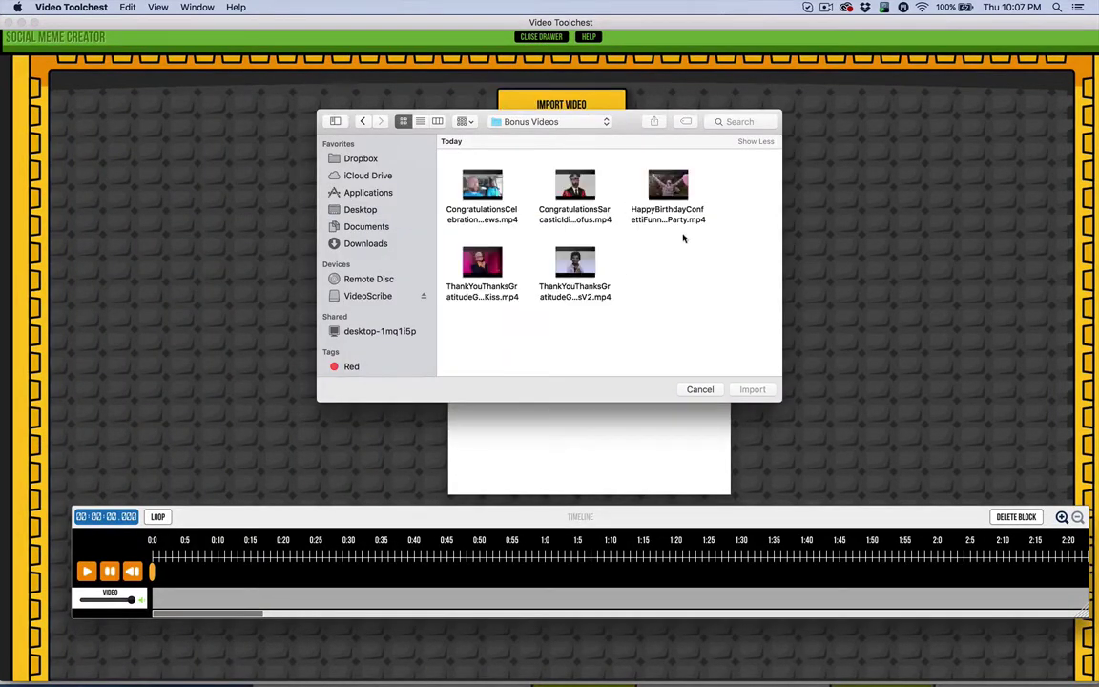
left_click(667, 186)
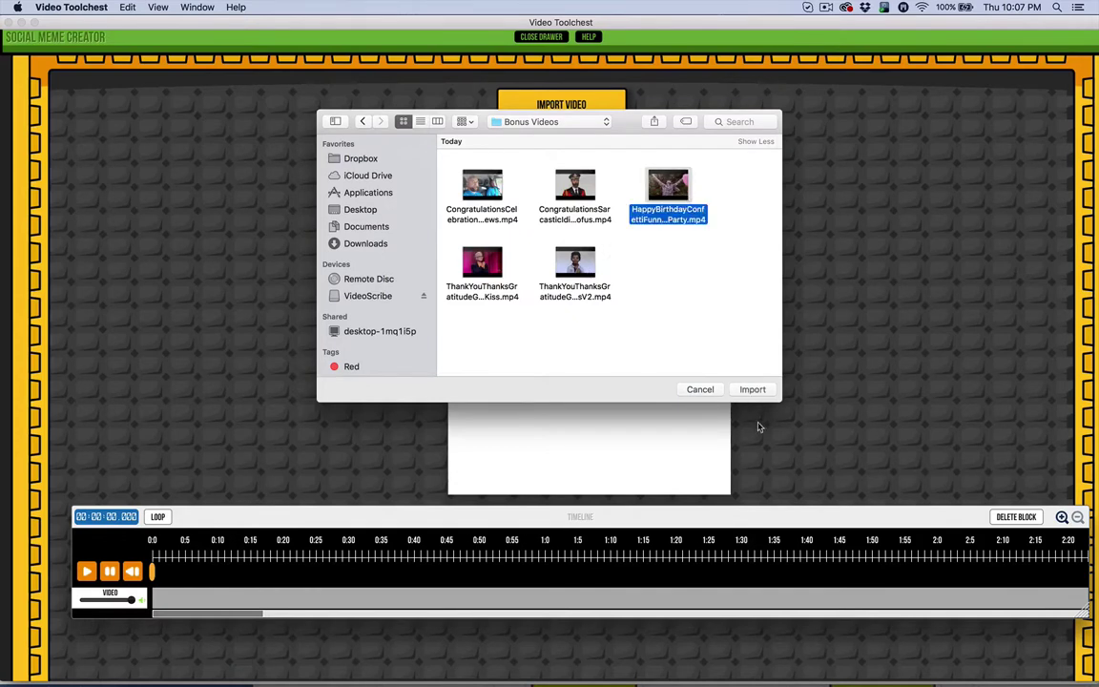
left_click(753, 389)
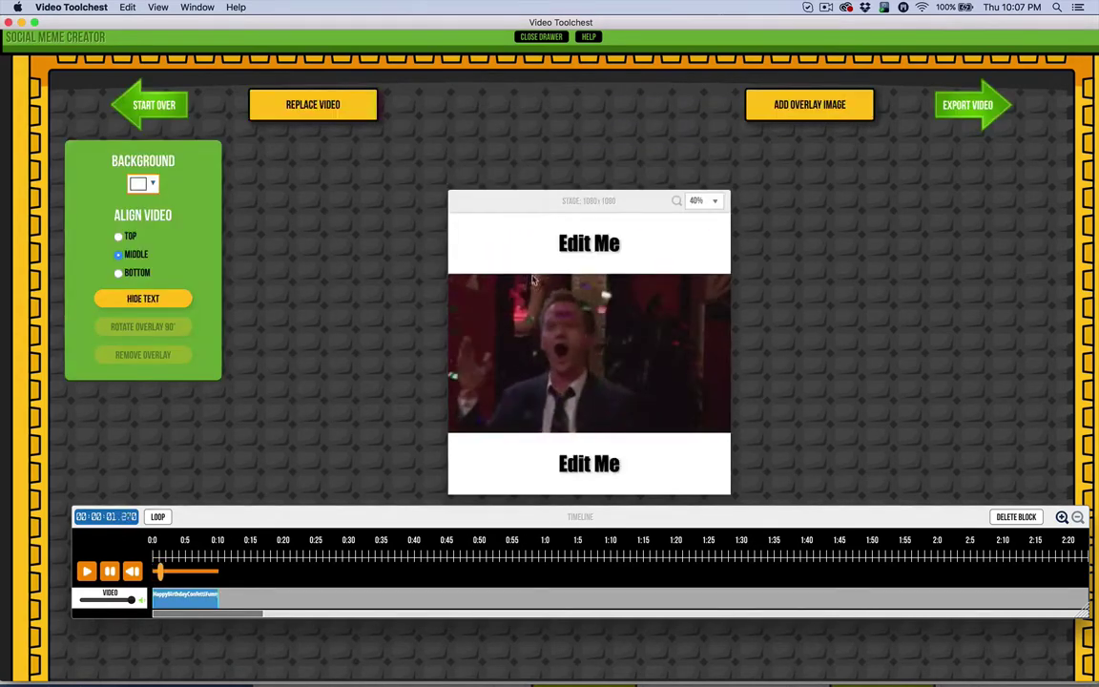
left_click(236, 7)
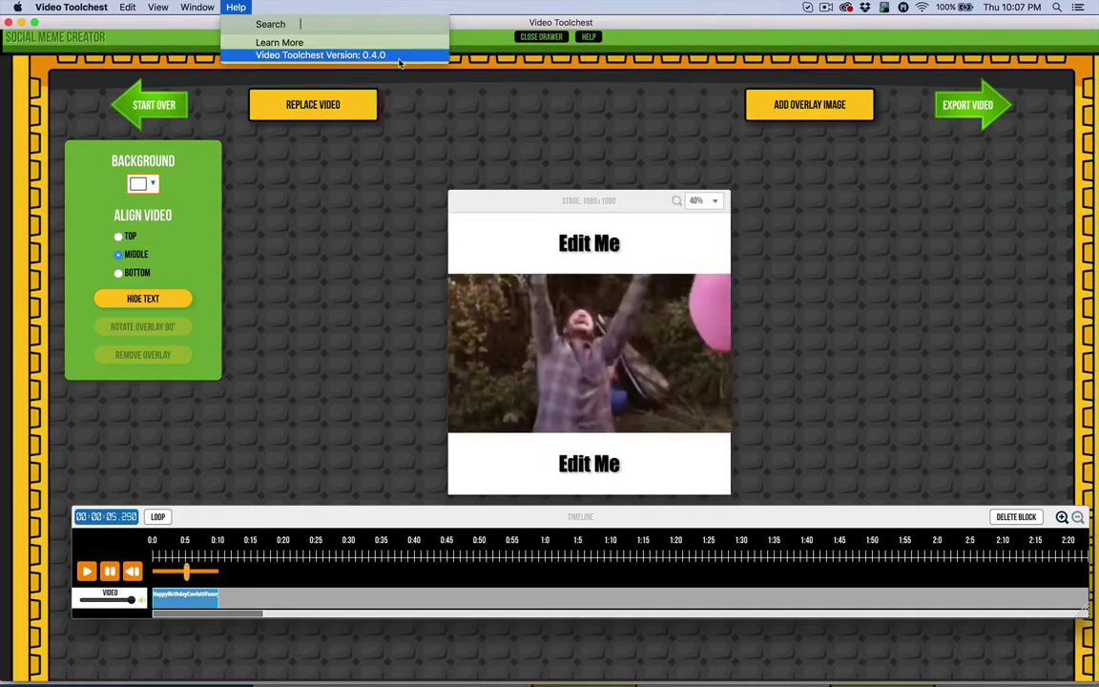
left_click(456, 180)
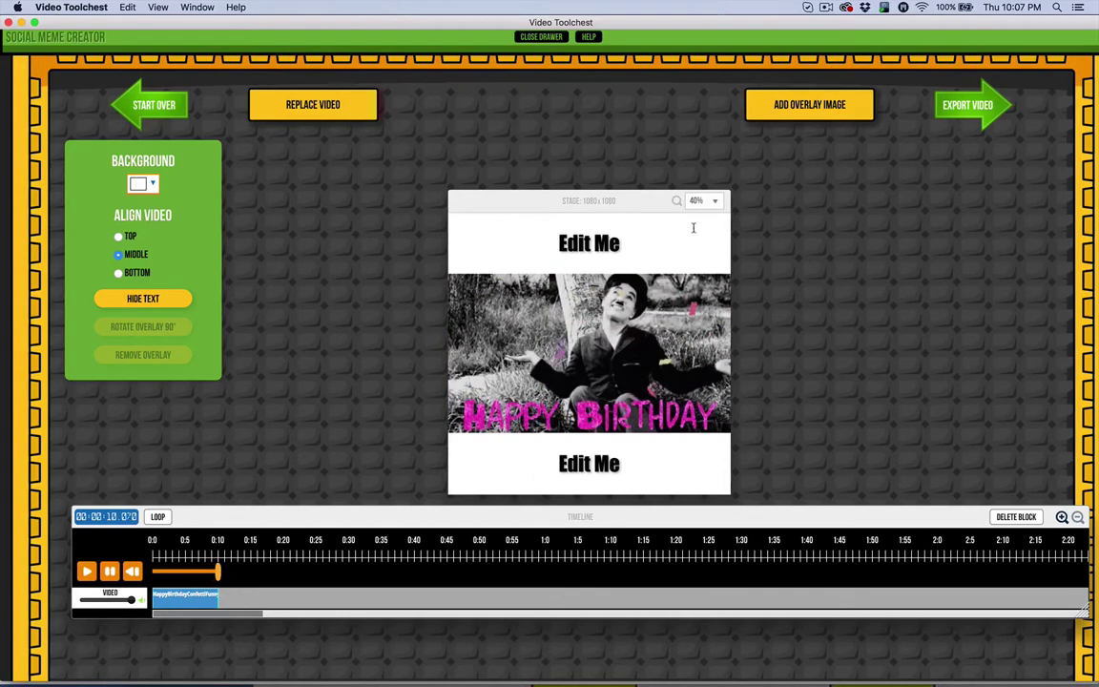
Step: Import the pink Happy Birthday top-bottom overlay PNG from the Desktop's Meme Overlay FreePack folder
left_click(815, 112)
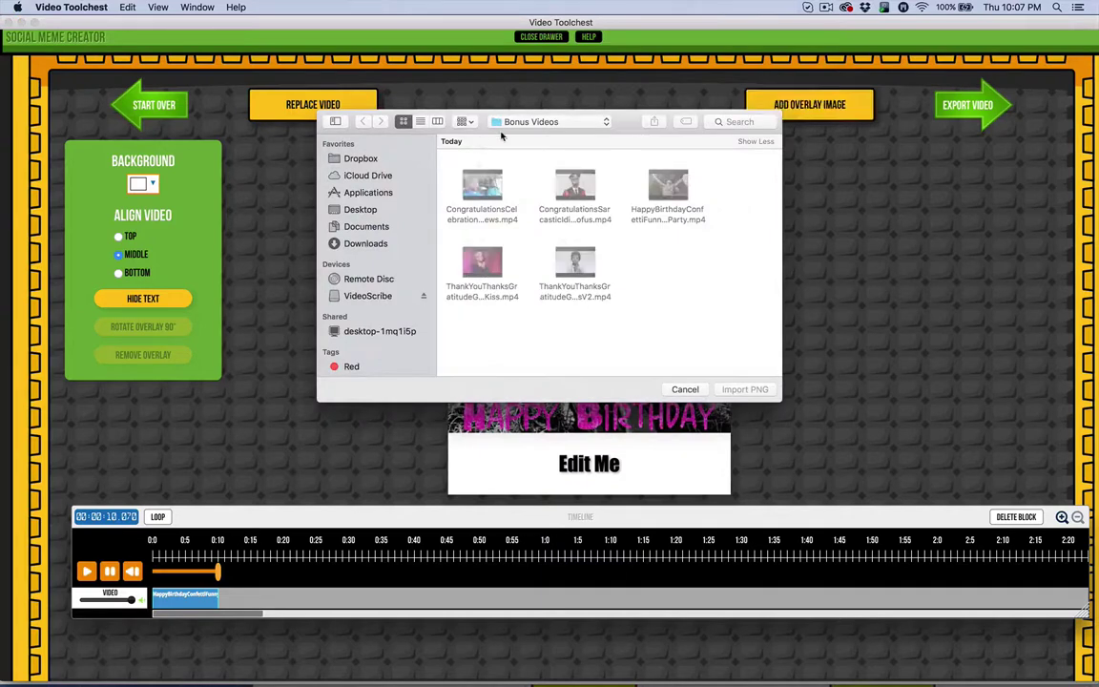
left_click(509, 125)
left_click(505, 135)
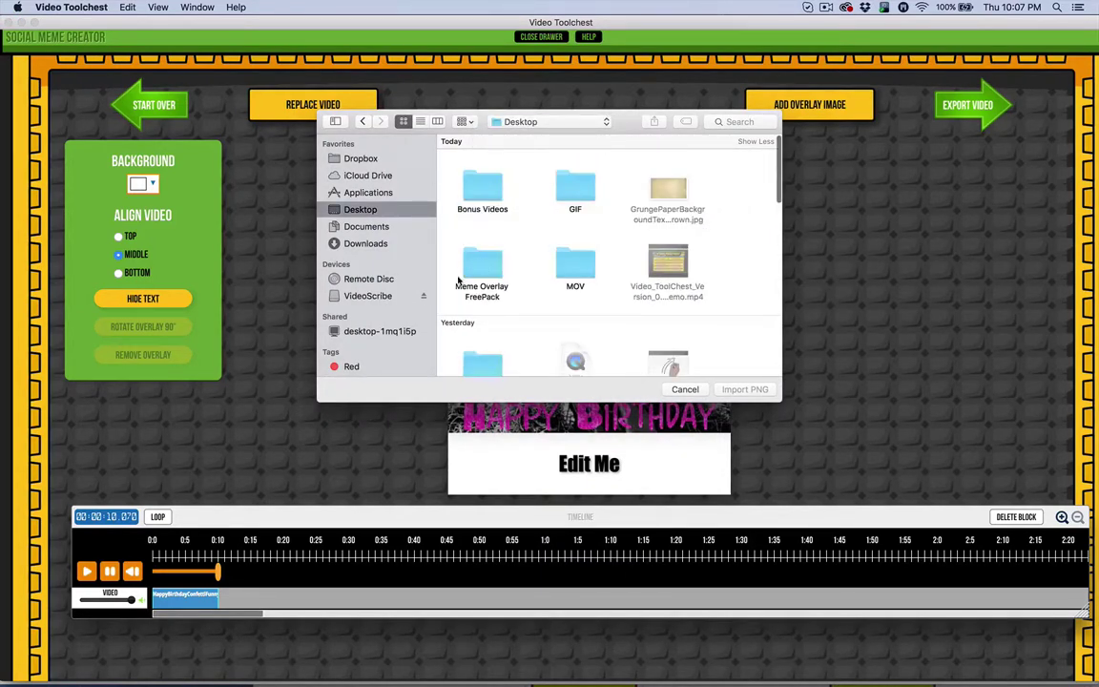
double_click(485, 272)
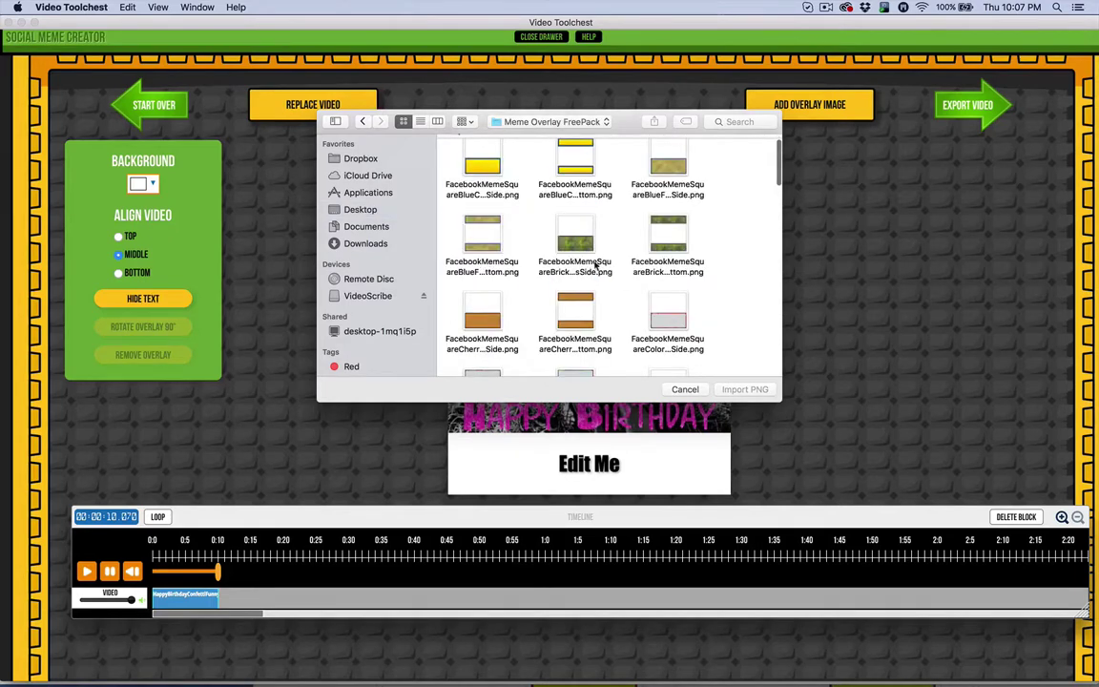
scroll(595, 265, "down", 5)
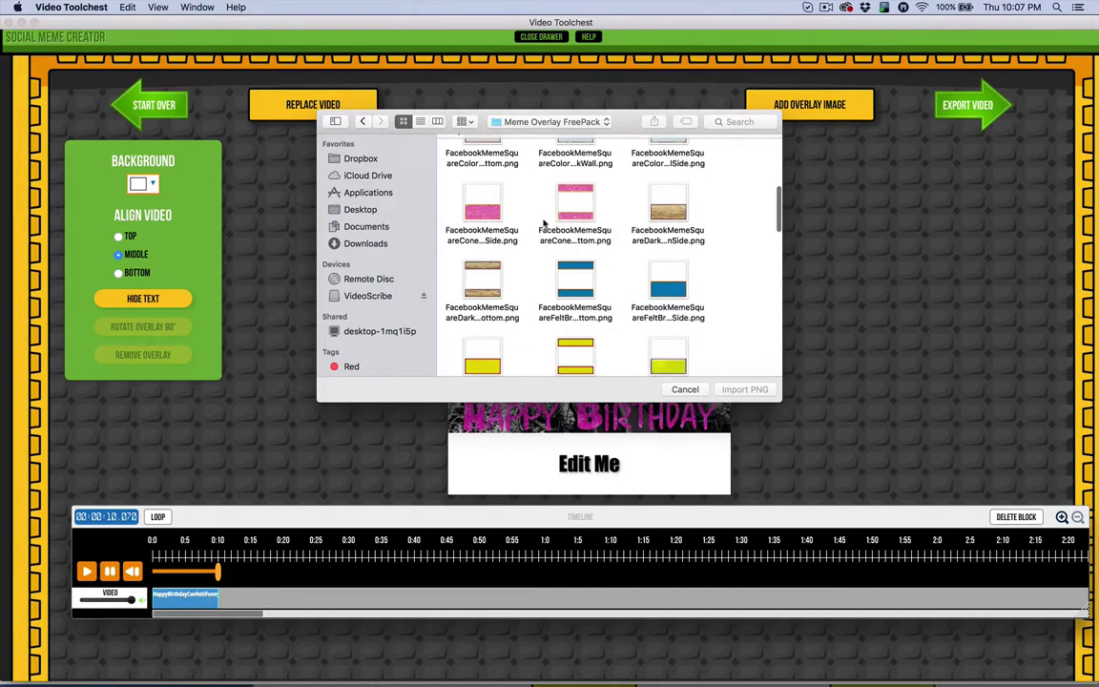
scroll(530, 223, "down", 5)
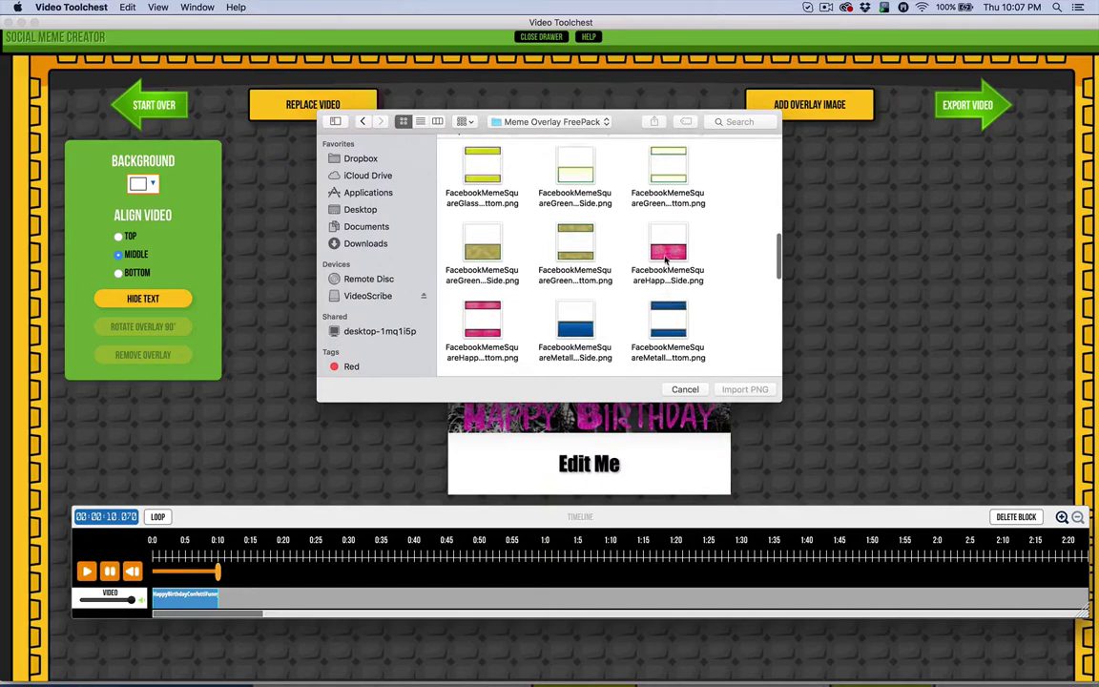
left_click(482, 320)
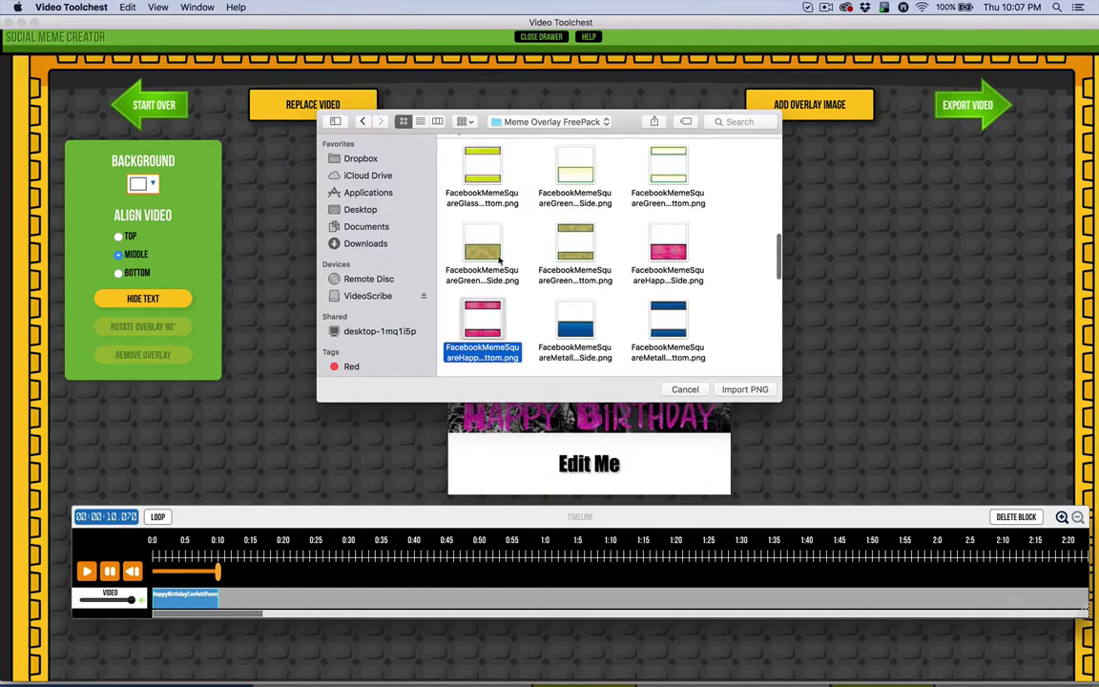
left_click(744, 389)
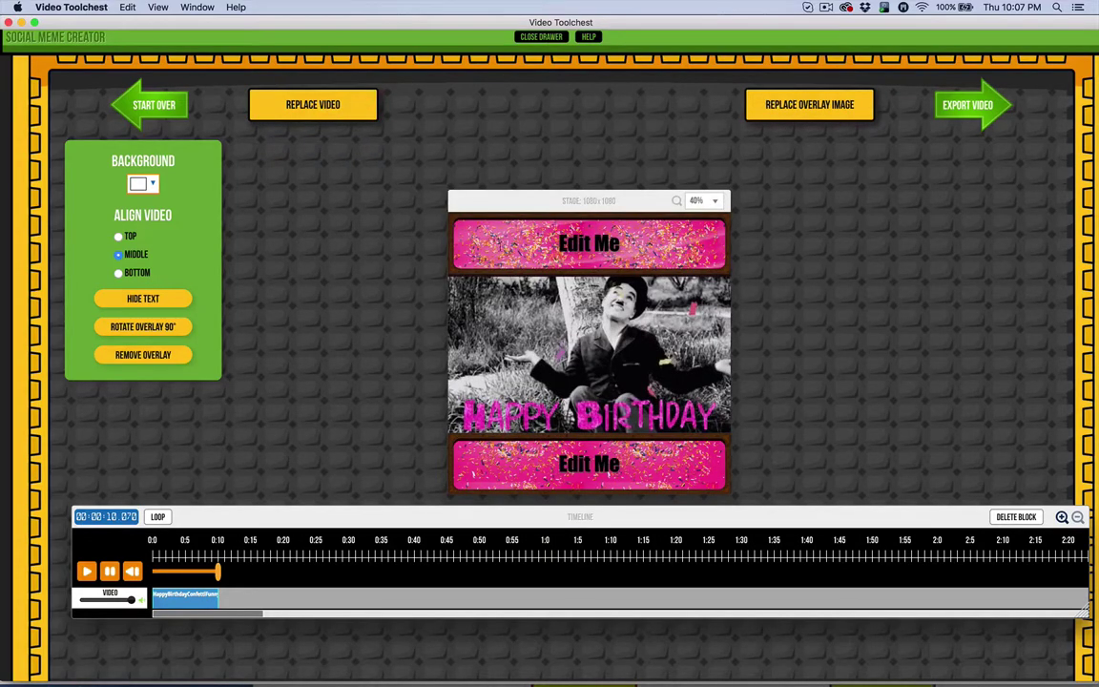
Step: Change the top caption to 'Happy' in white Xx-Large text, keeping the drop shadow on
left_click(560, 228)
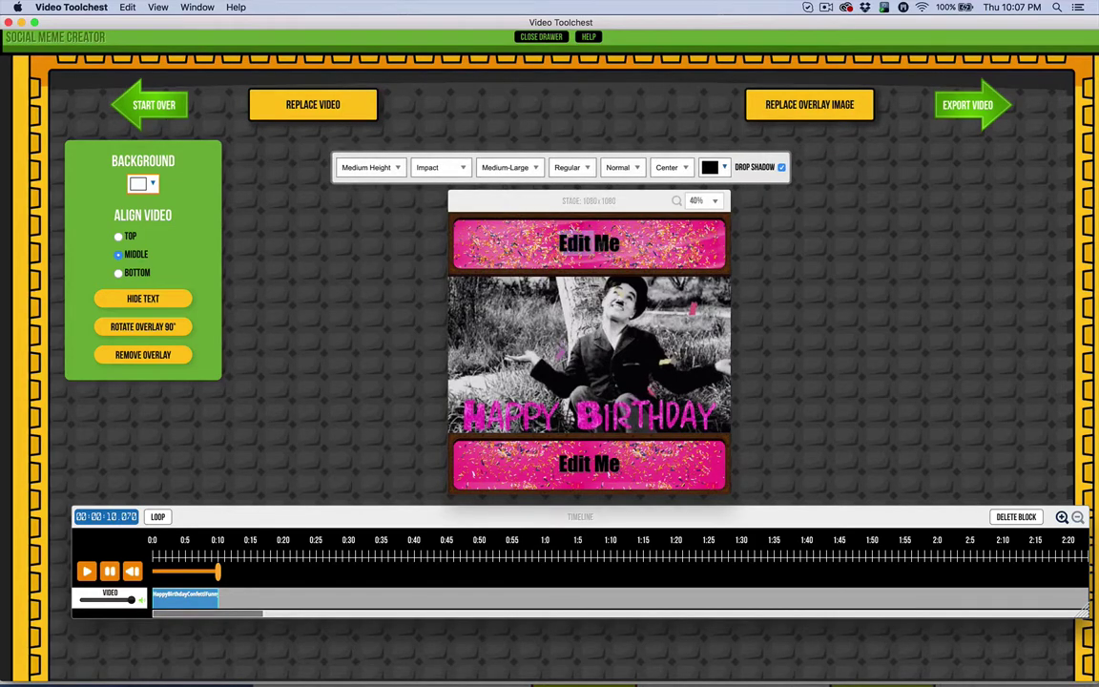
type("Happy")
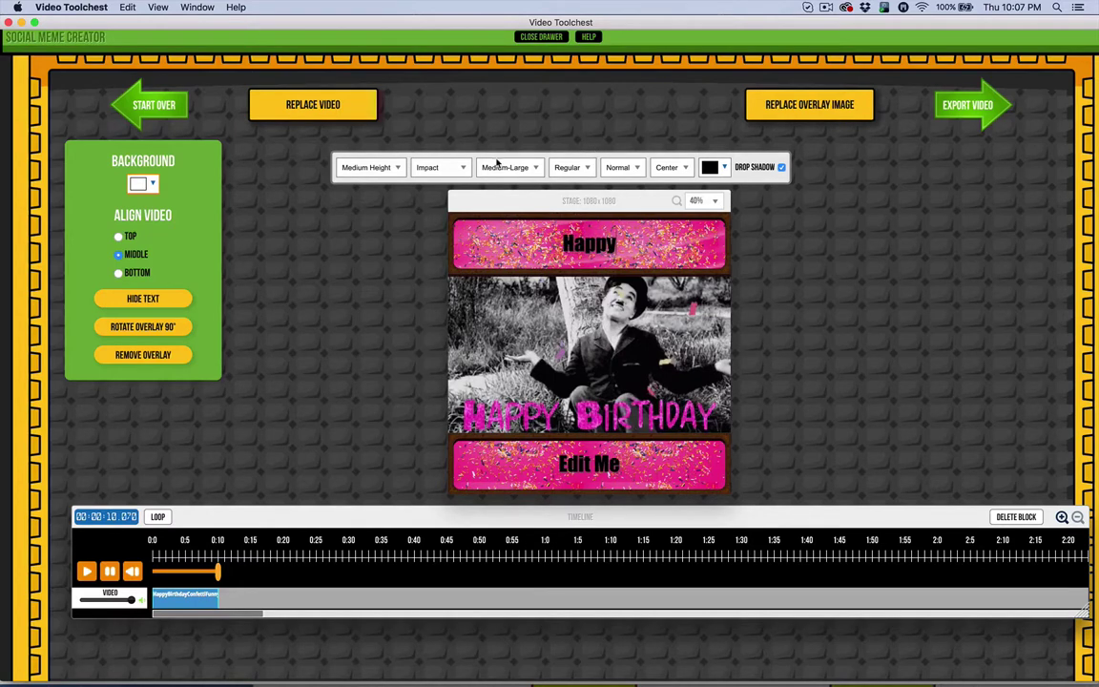
left_click(498, 165)
left_click(507, 136)
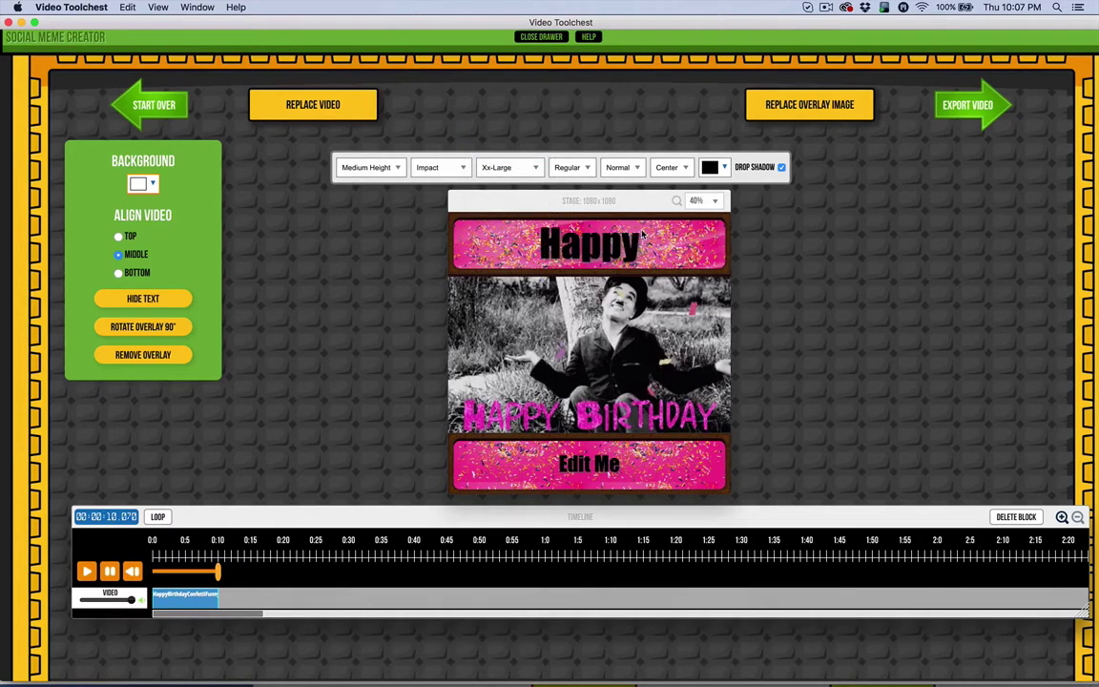
left_click(781, 168)
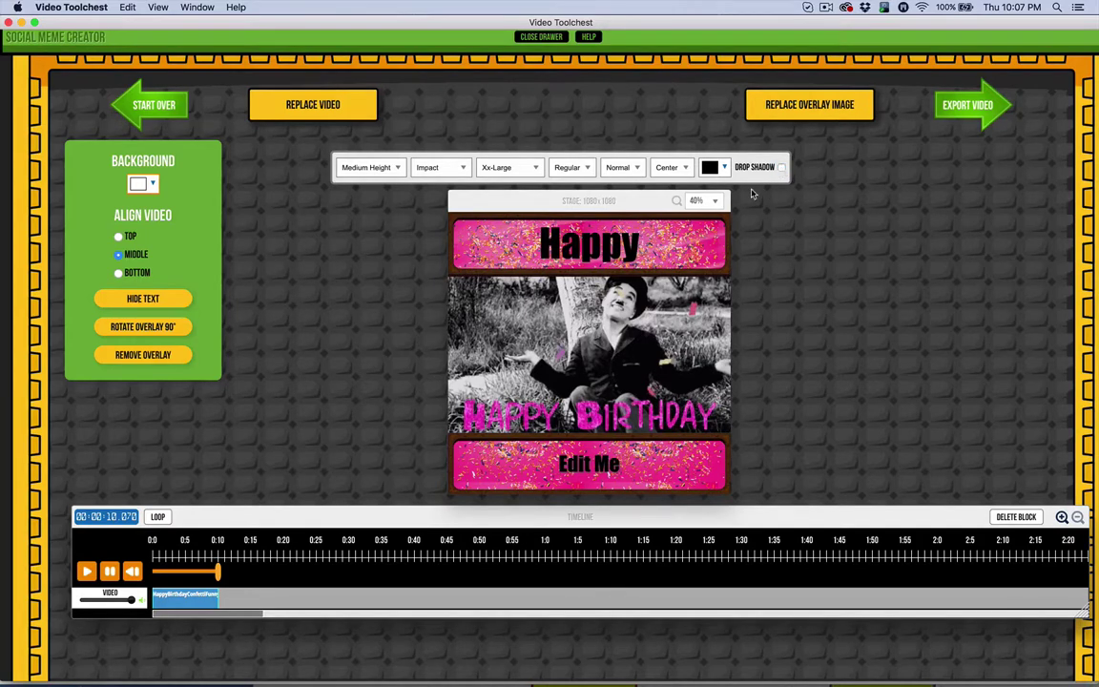
left_click(717, 170)
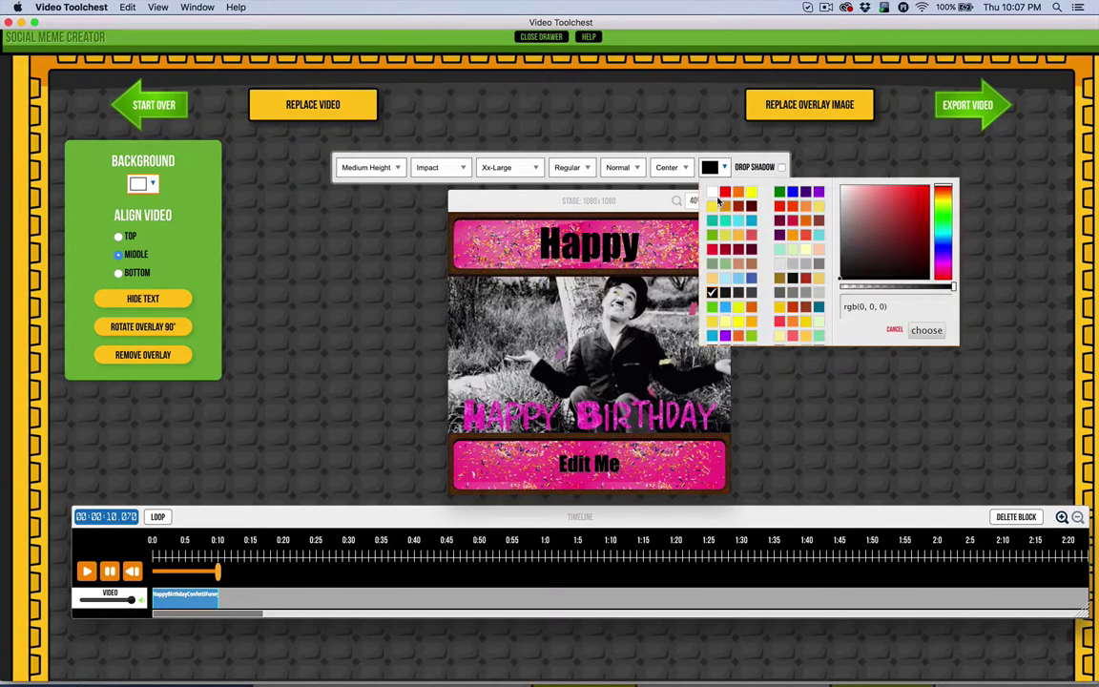
left_click(715, 199)
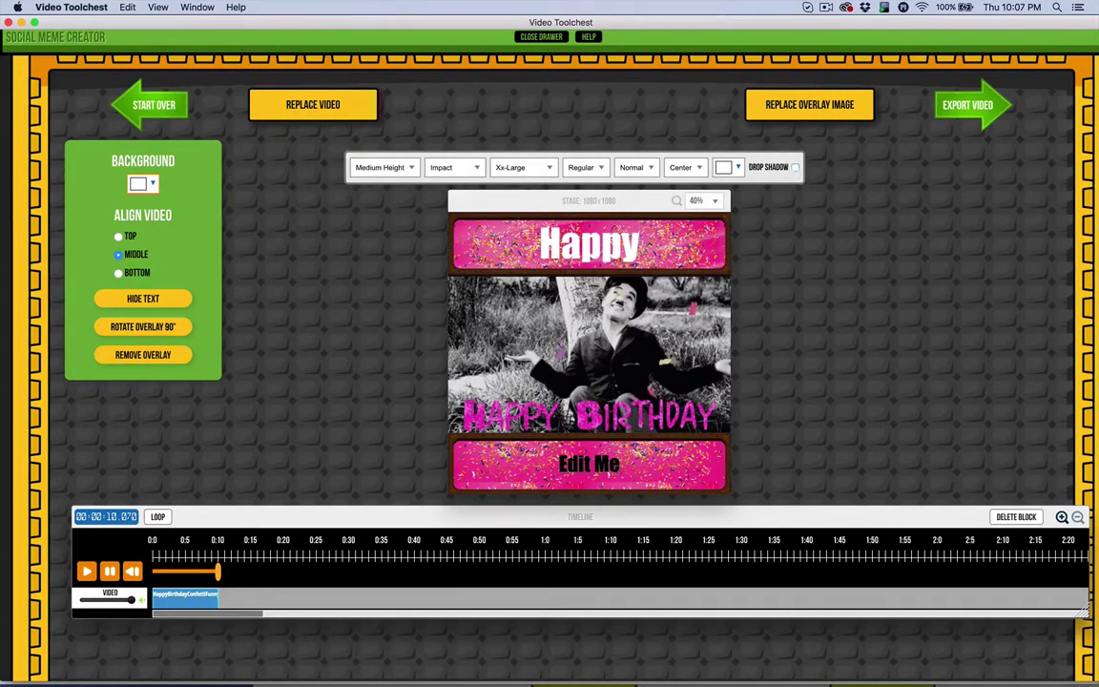
double_click(545, 244)
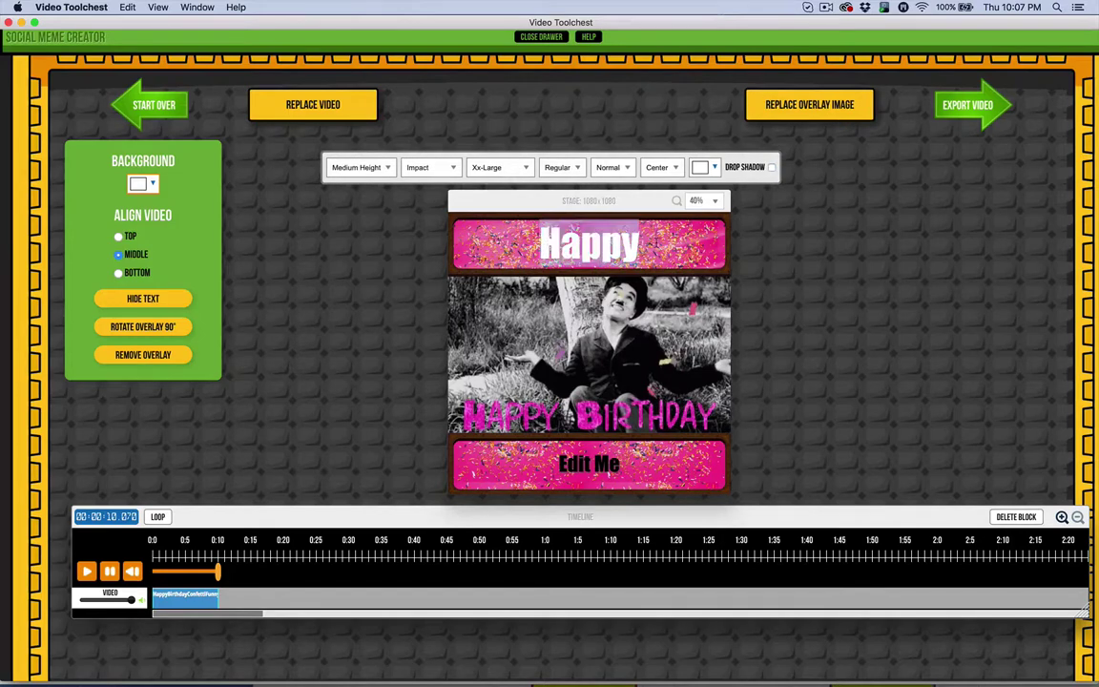
left_click(770, 167)
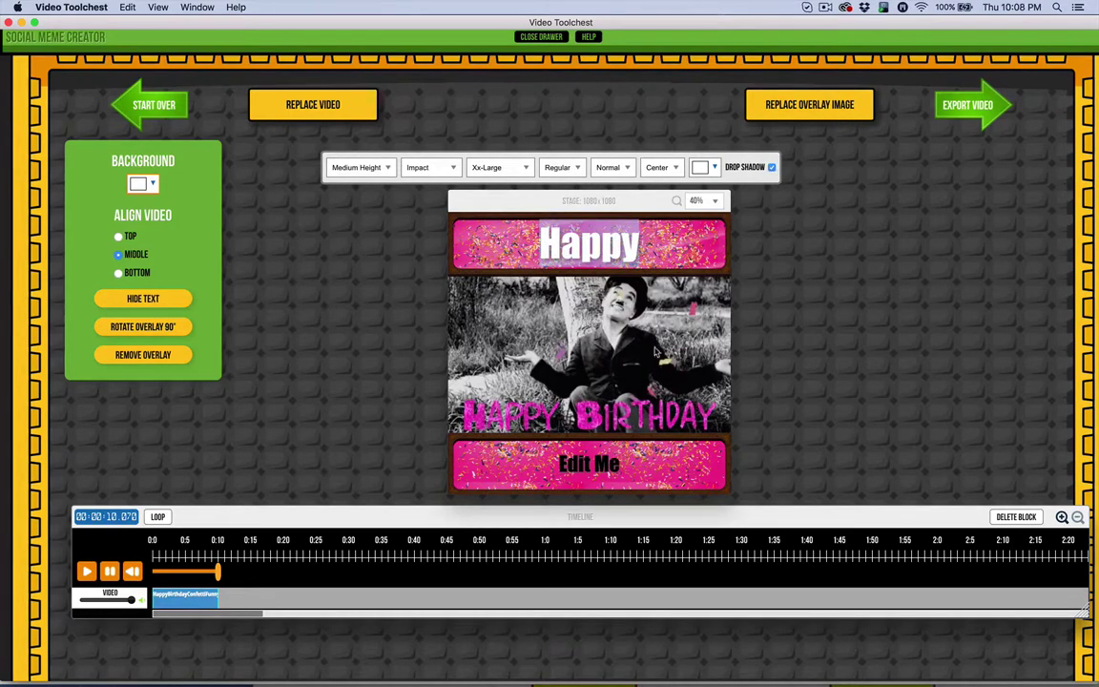
left_click(621, 471)
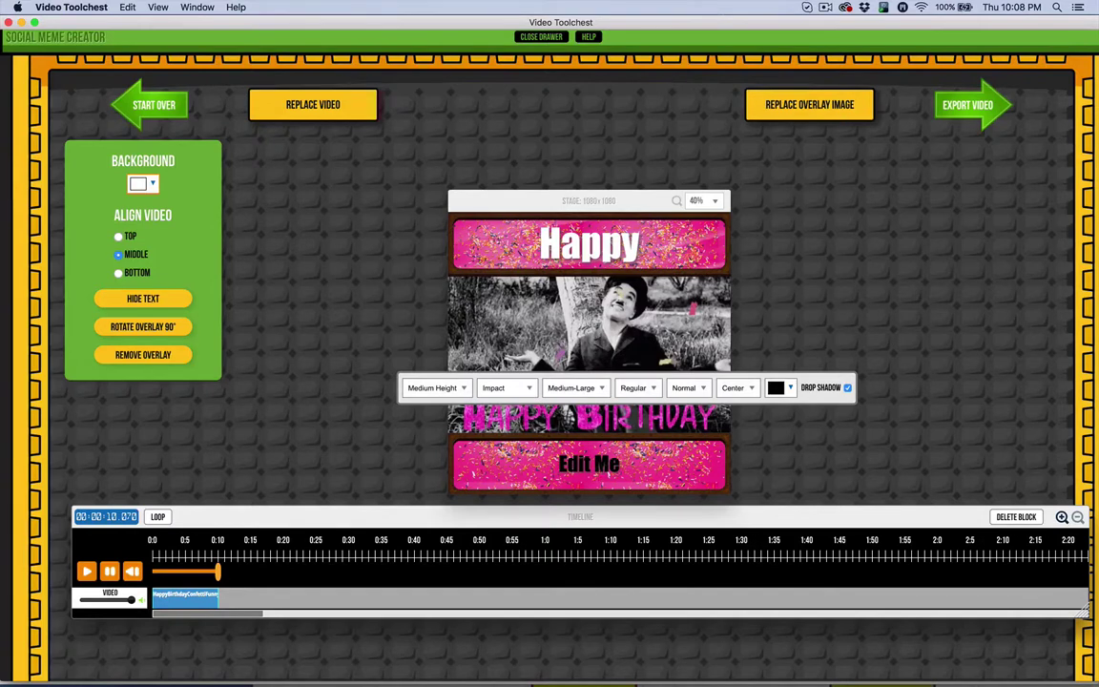
Step: Replace the bottom caption with 'BIRTHDAY!!' in white Xx-Large text
triple_click(589, 464)
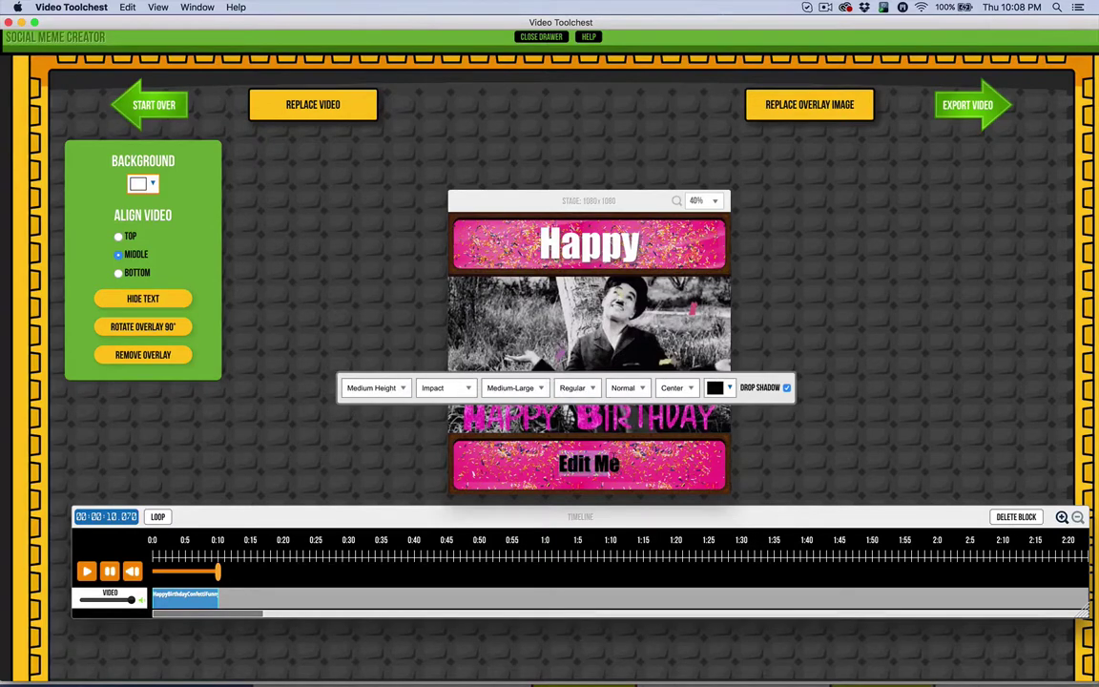
type("N")
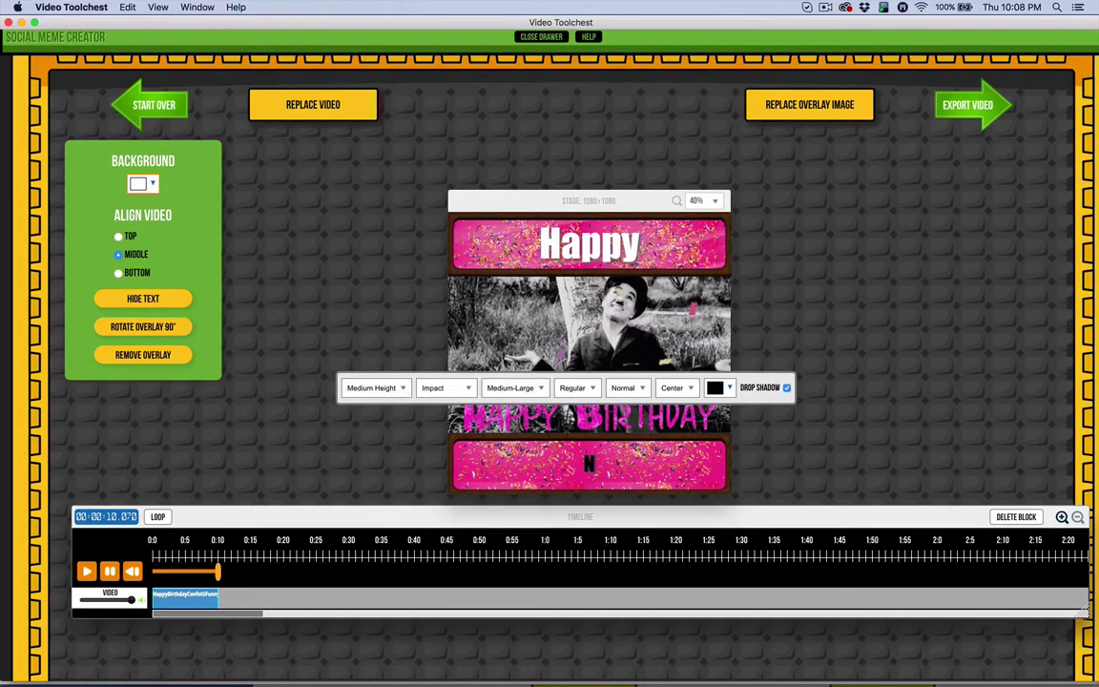
key("BackSpace")
type("BIRTH")
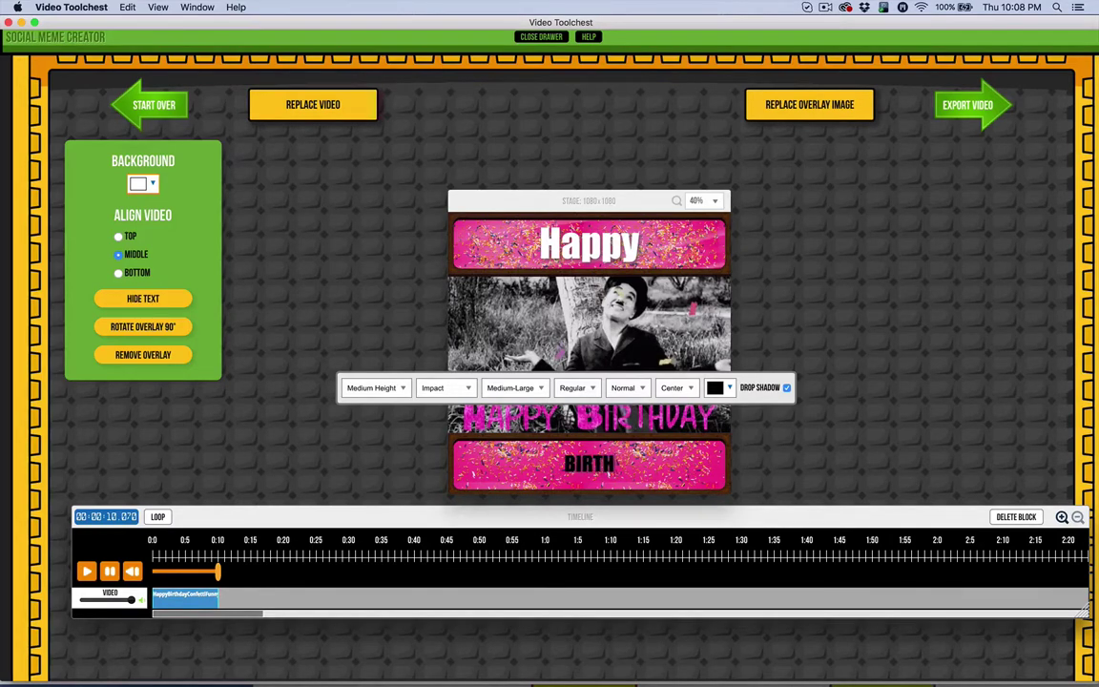
type("DAY!!")
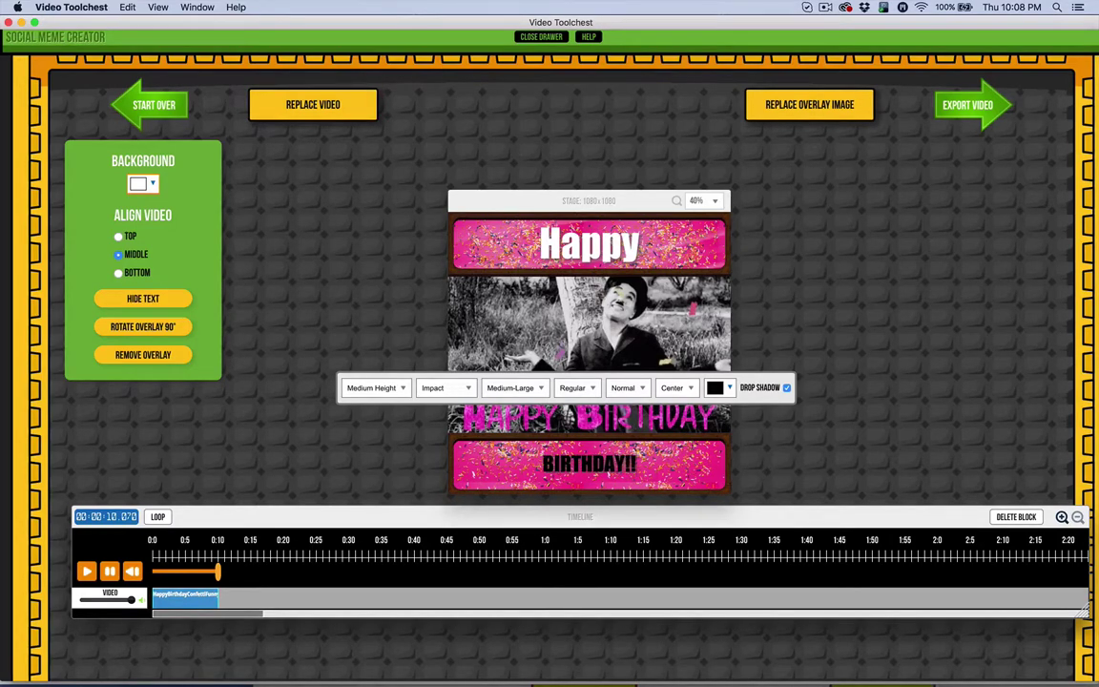
left_click(540, 387)
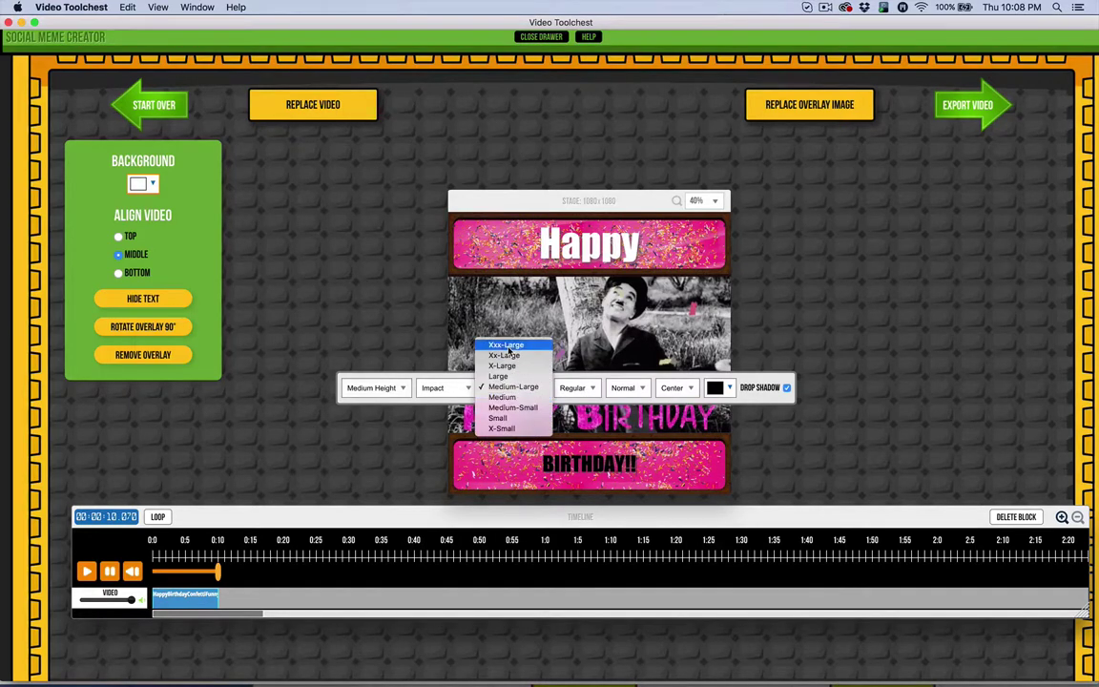
left_click(508, 349)
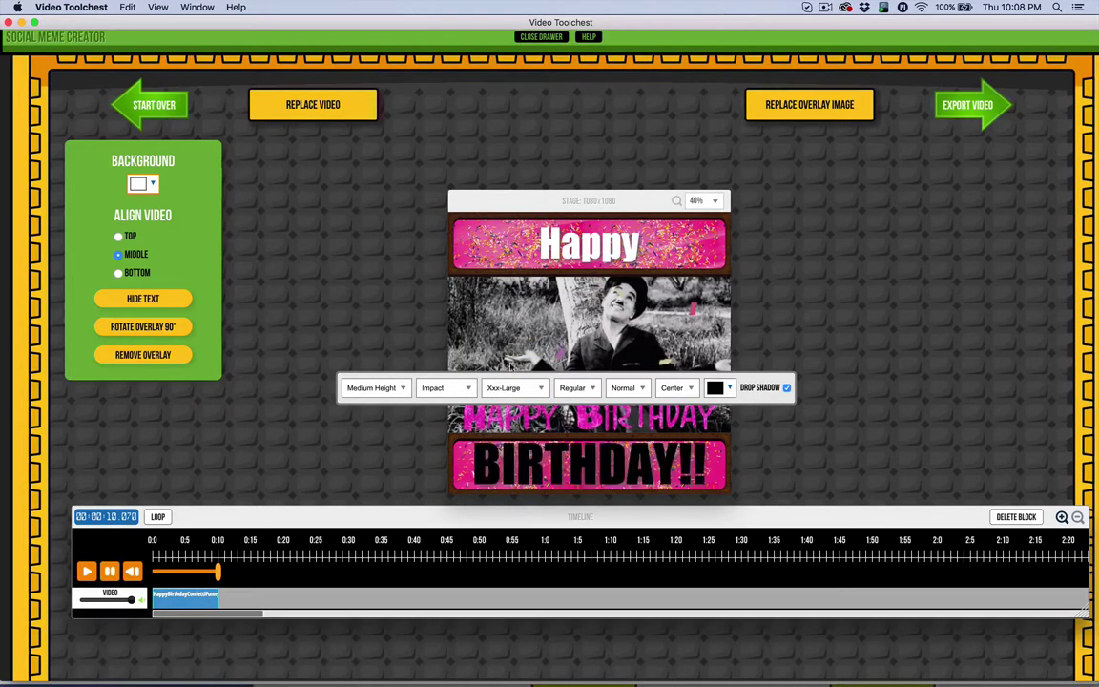
left_click(506, 387)
left_click(503, 398)
left_click(717, 388)
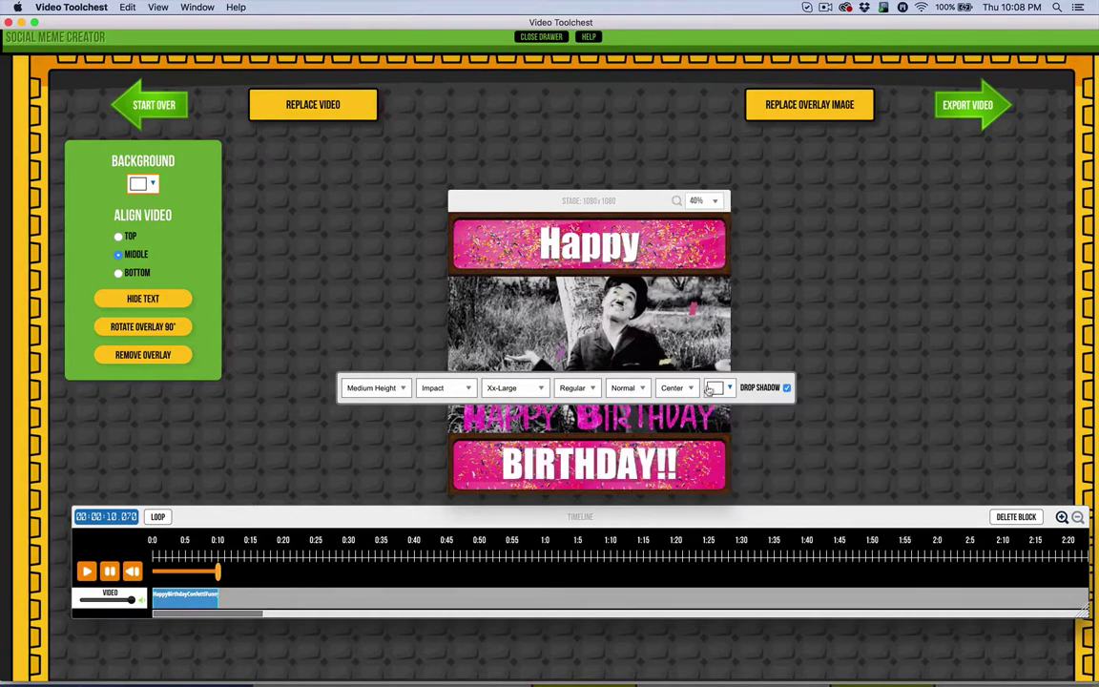
Step: Retype the top caption as 'HAPPY', deselect the captions, and show all open windows
left_click(590, 244)
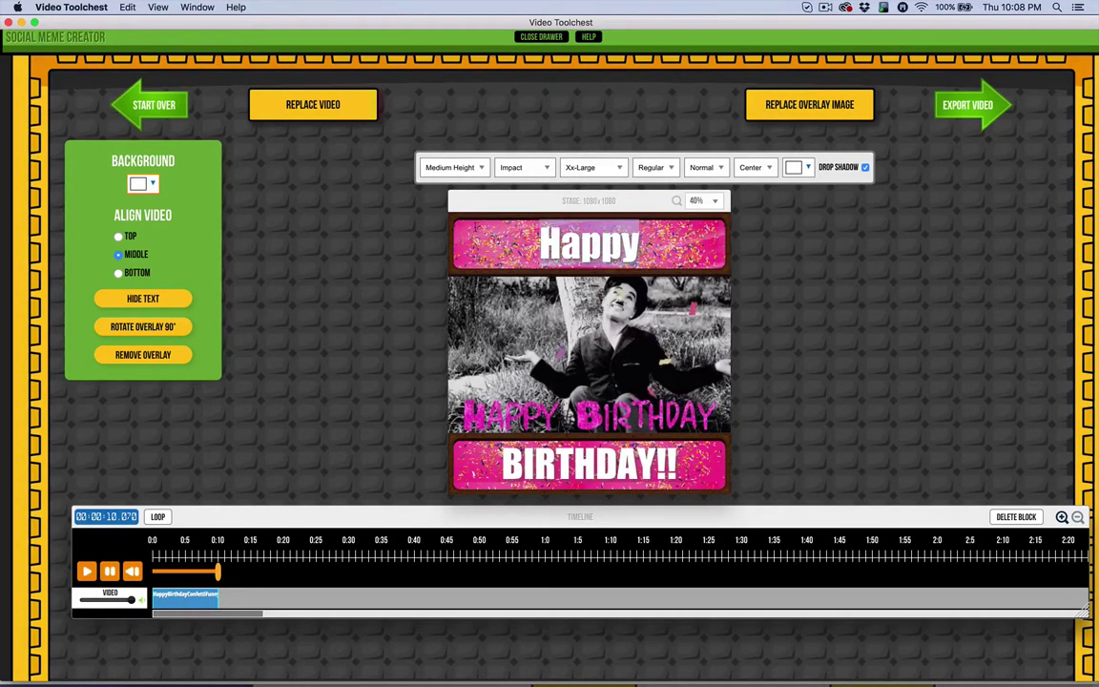
type("HAPP")
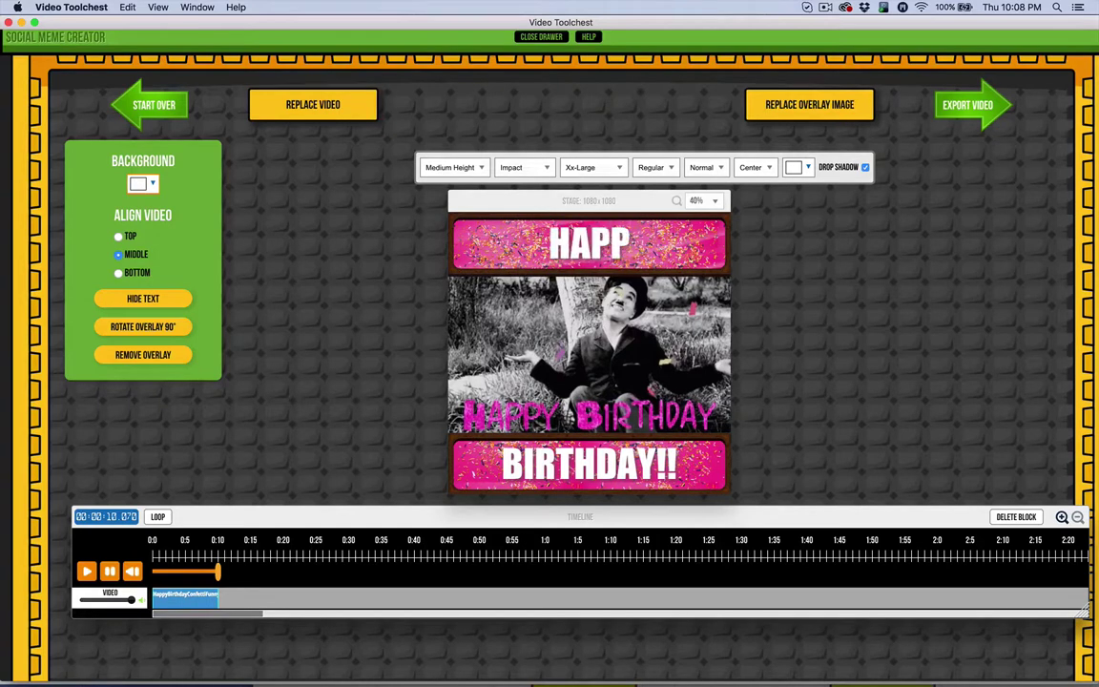
type("Y")
left_click(771, 287)
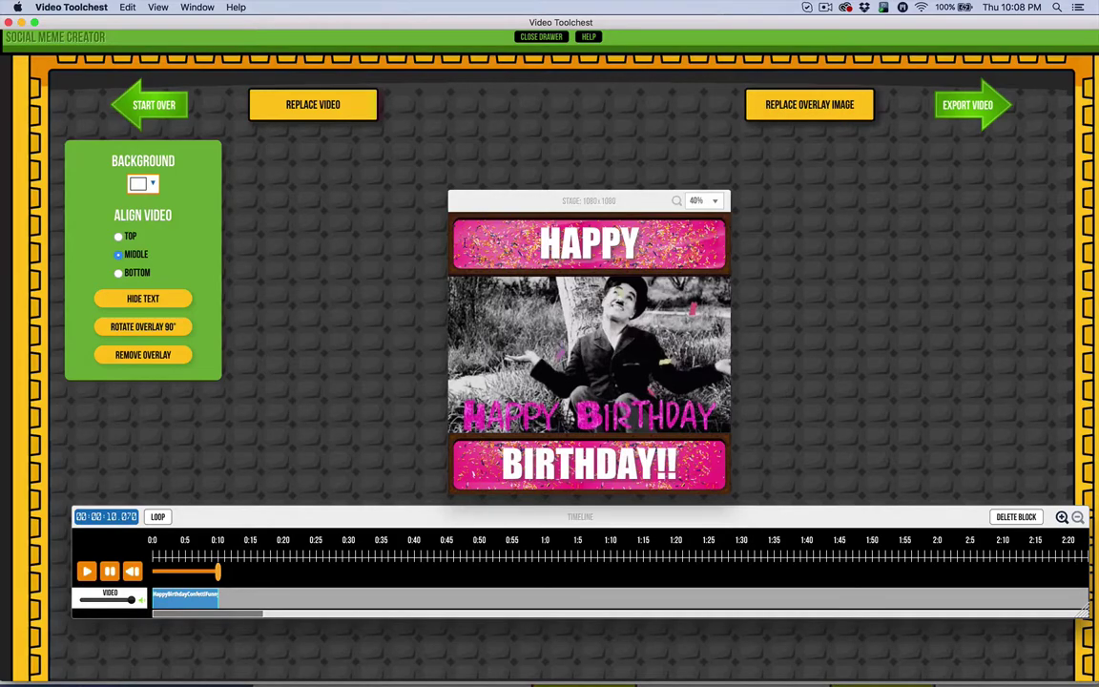
key("ctrl+Up")
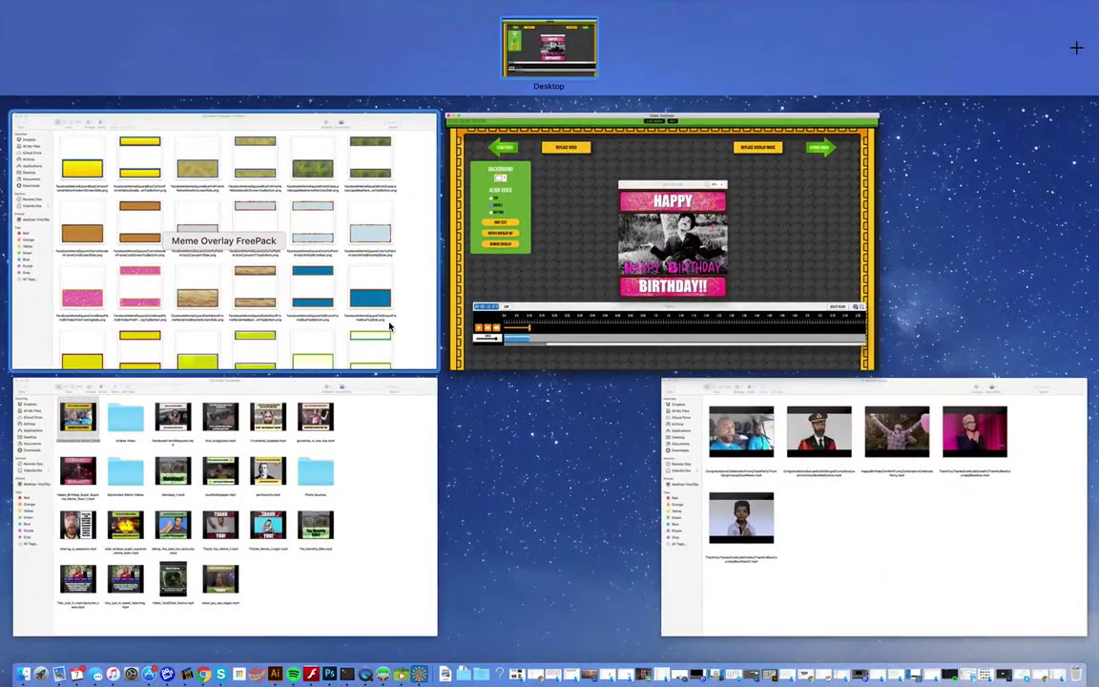
Step: Scroll through the Meme Overlay FreePack frame images, then drag that window aside to reveal Bonus Videos
left_click(389, 327)
left_click_drag(332, 133, 48, 8)
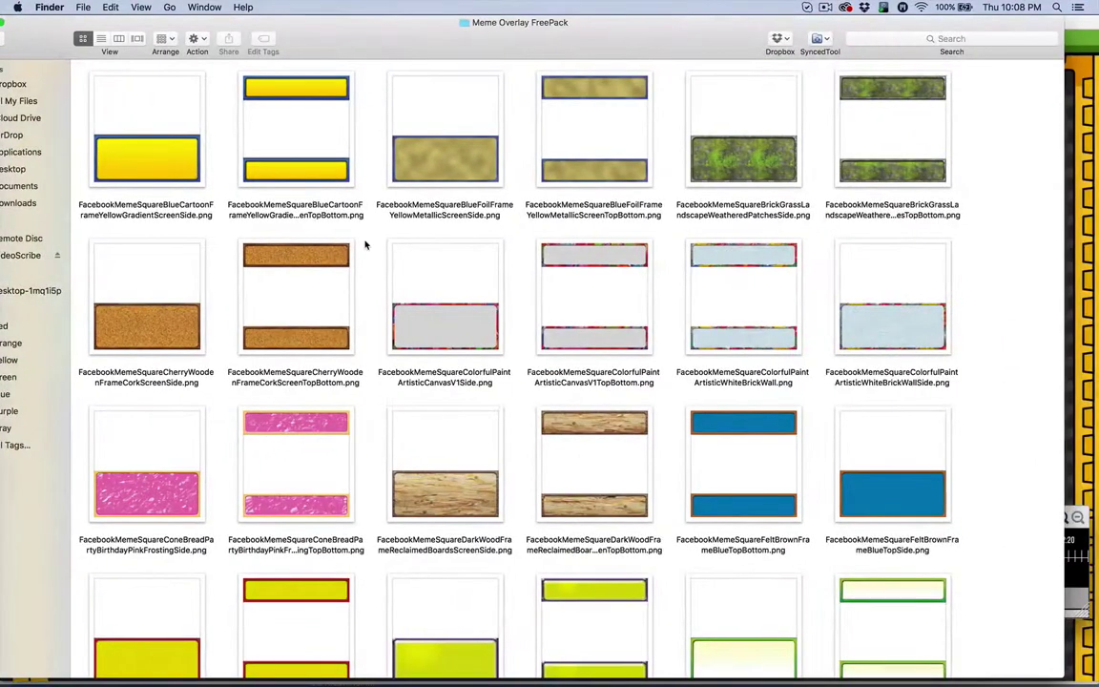
scroll(365, 246, "down", 15)
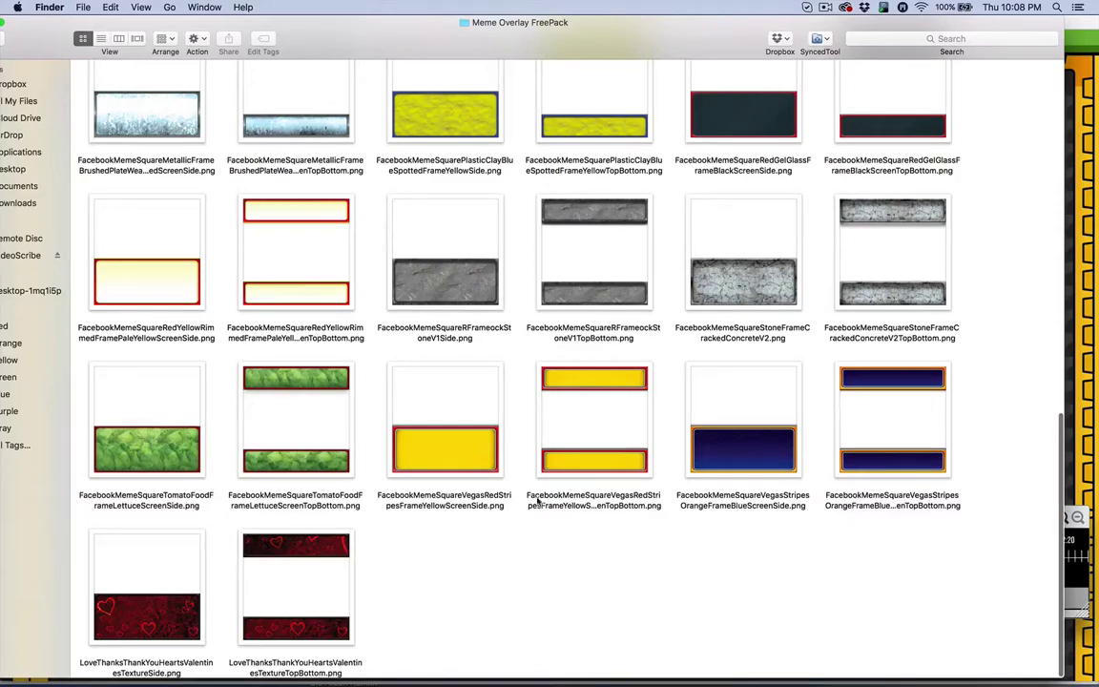
scroll(539, 499, "up", 5)
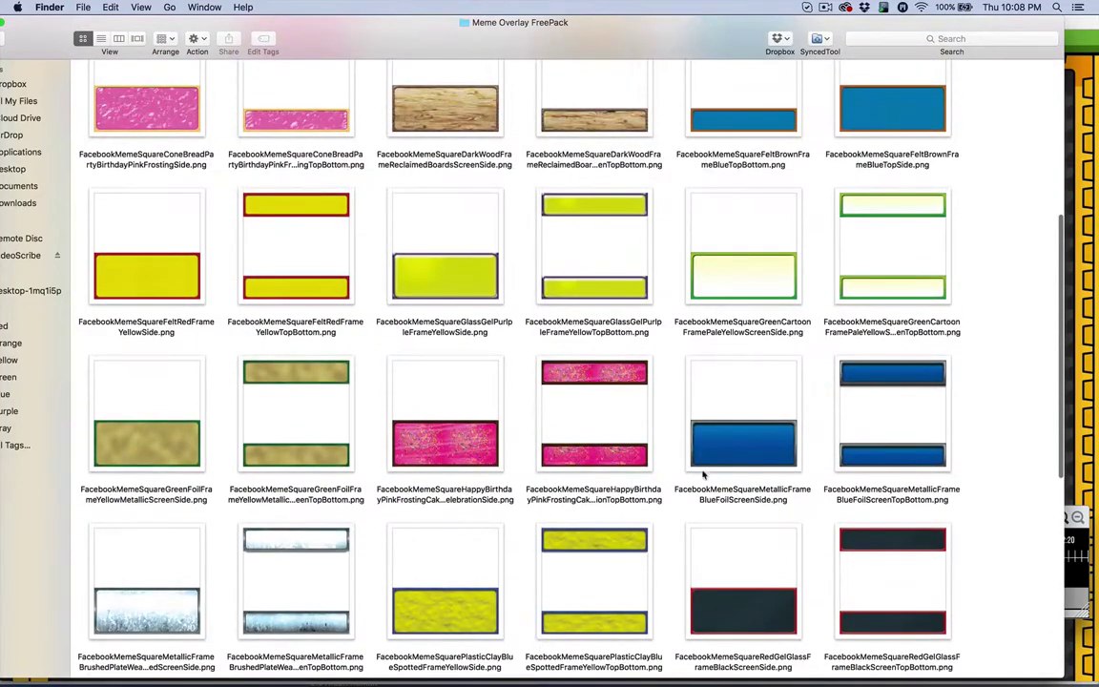
scroll(718, 473, "up", 3)
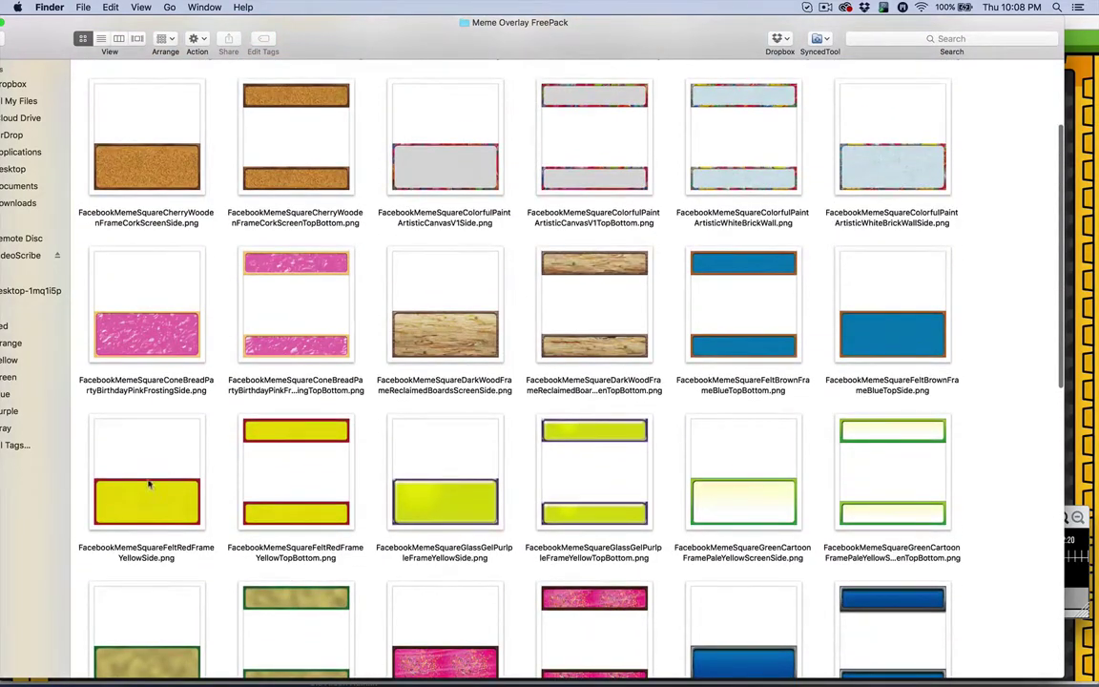
scroll(177, 412, "up", 3)
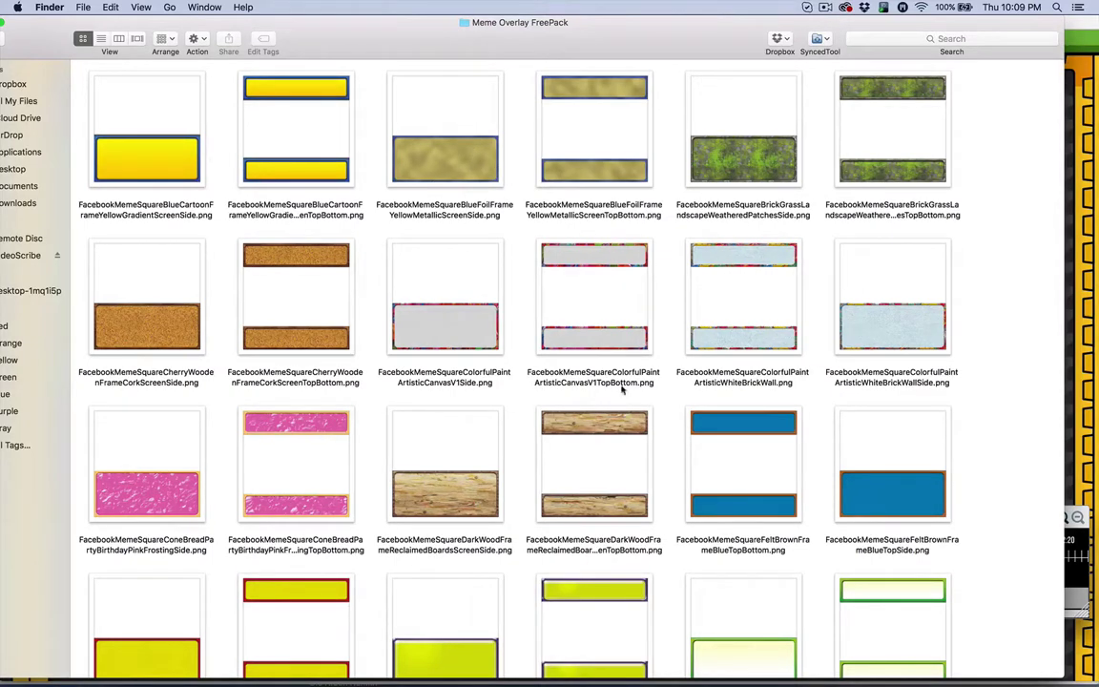
scroll(609, 399, "down", 1)
scroll(370, 506, "down", 8)
scroll(469, 419, "down", 3)
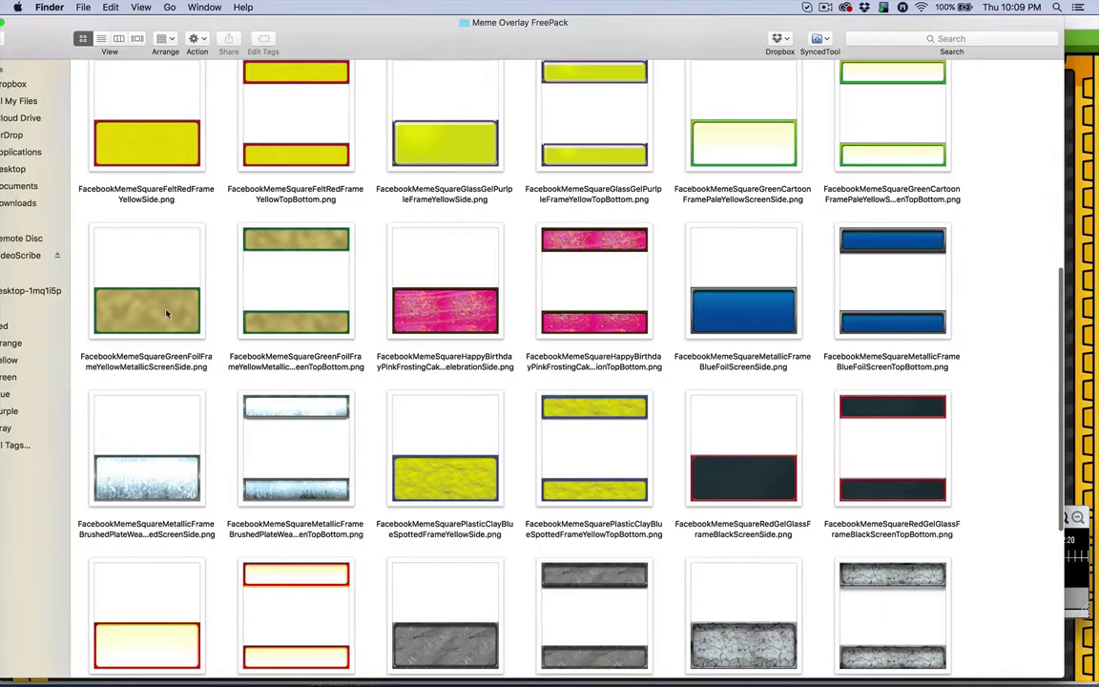
scroll(160, 464, "down", 3)
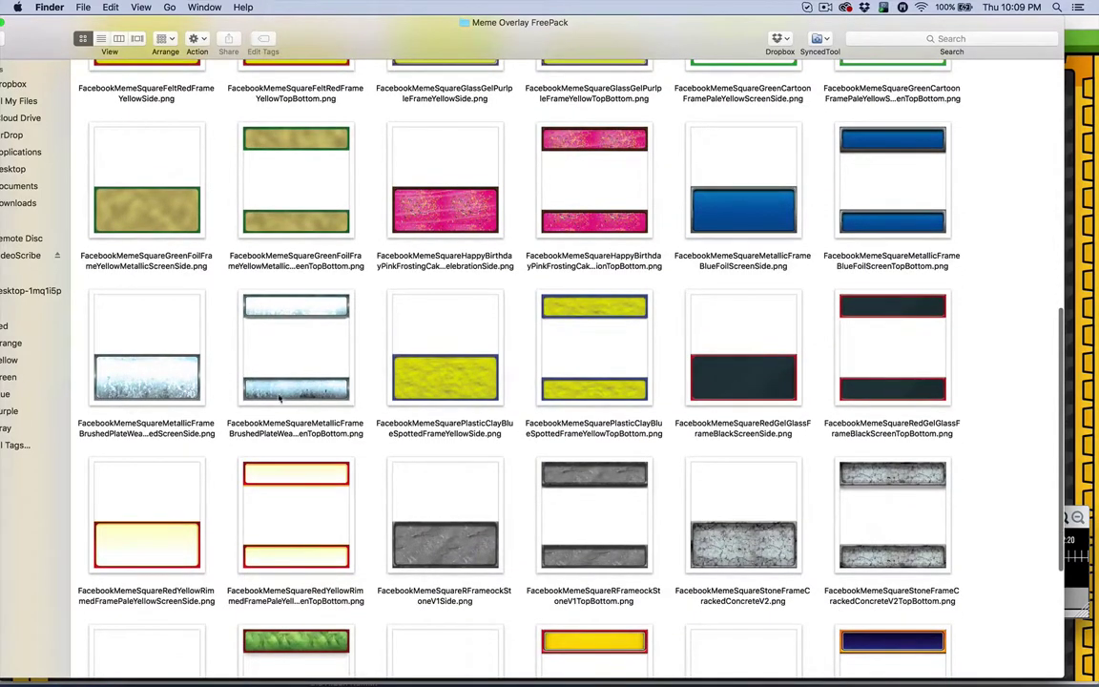
scroll(469, 515, "down", 3)
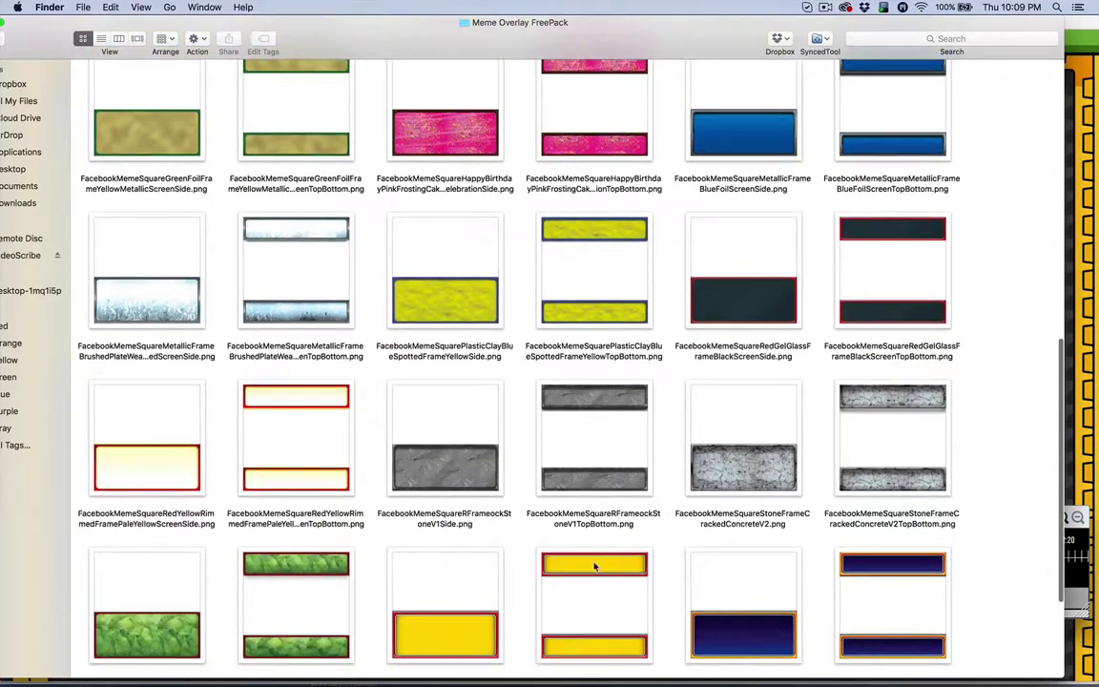
scroll(596, 569, "down", 2)
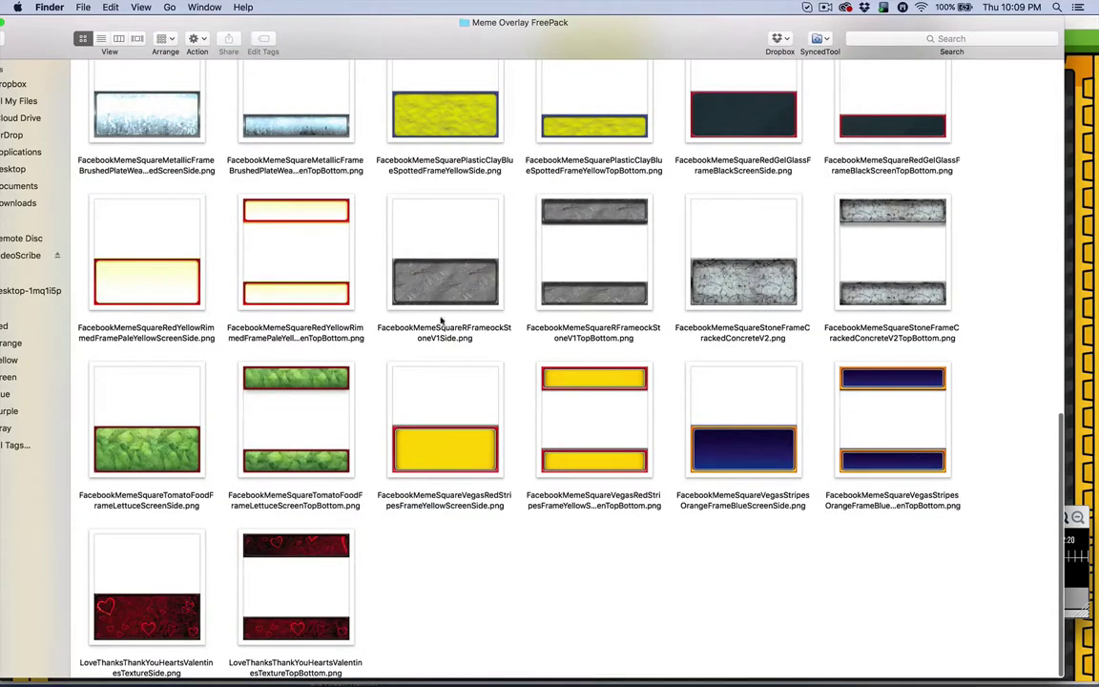
scroll(356, 348, "up", 2)
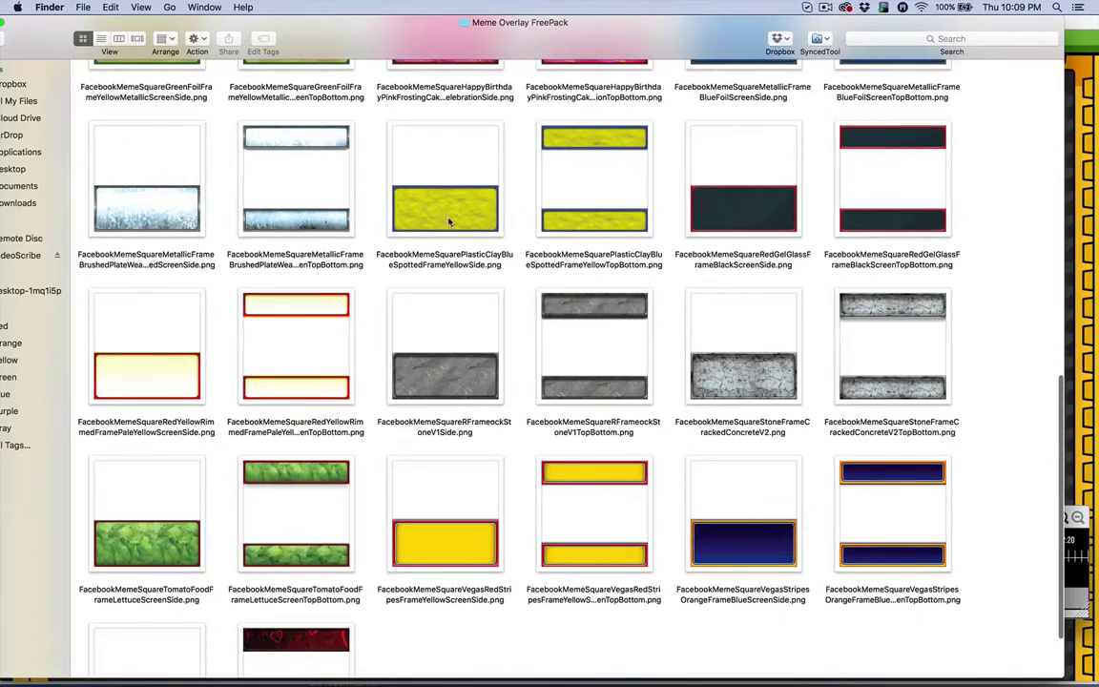
scroll(591, 210, "up", 2)
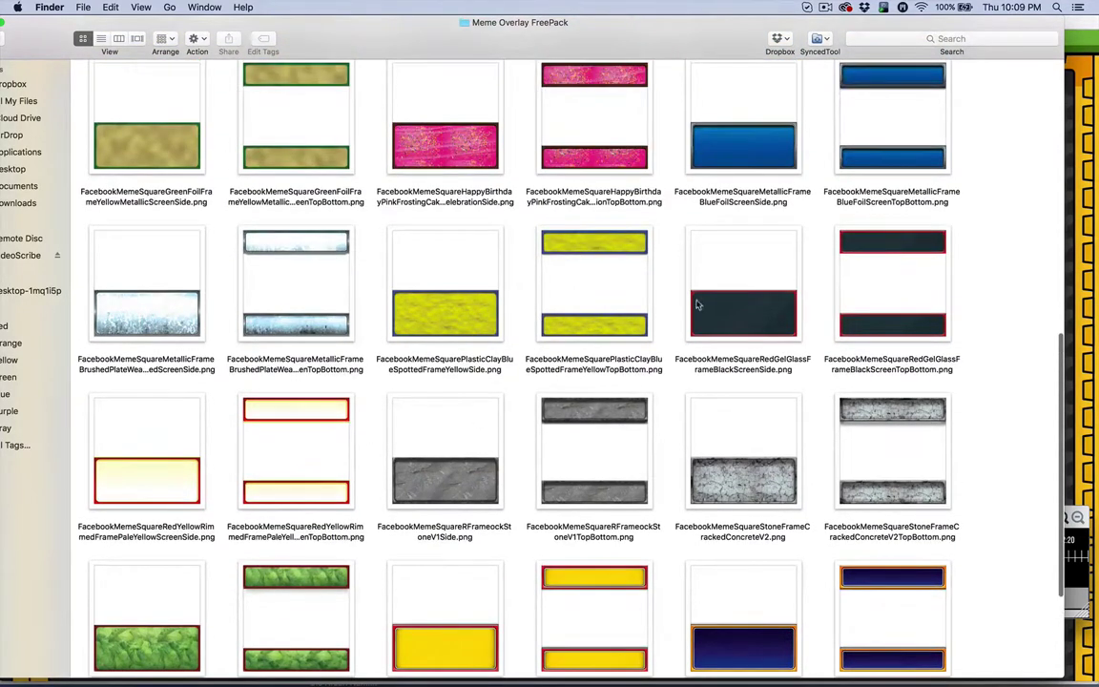
scroll(318, 474, "up", 4)
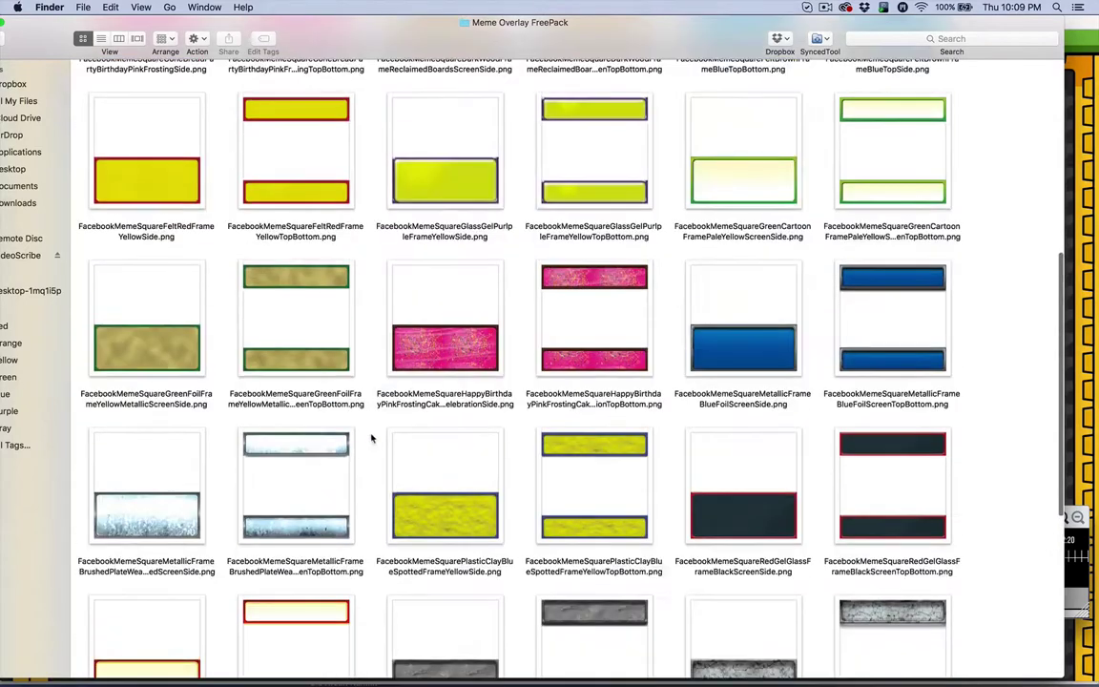
scroll(682, 344, "up", 4)
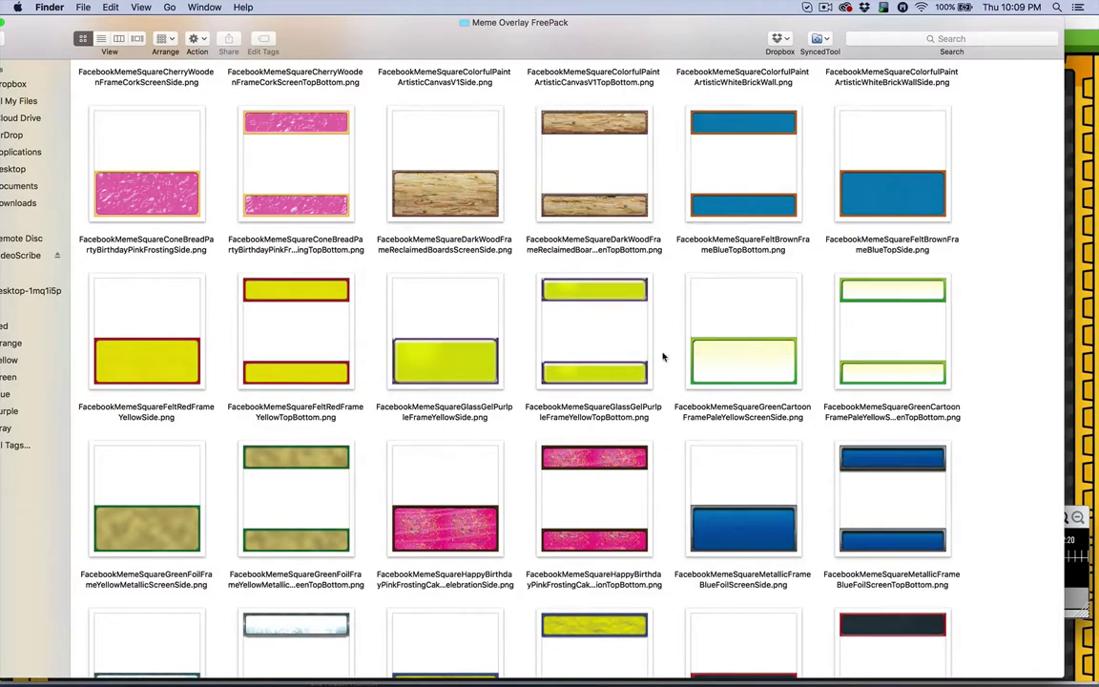
scroll(682, 300, "up", 6)
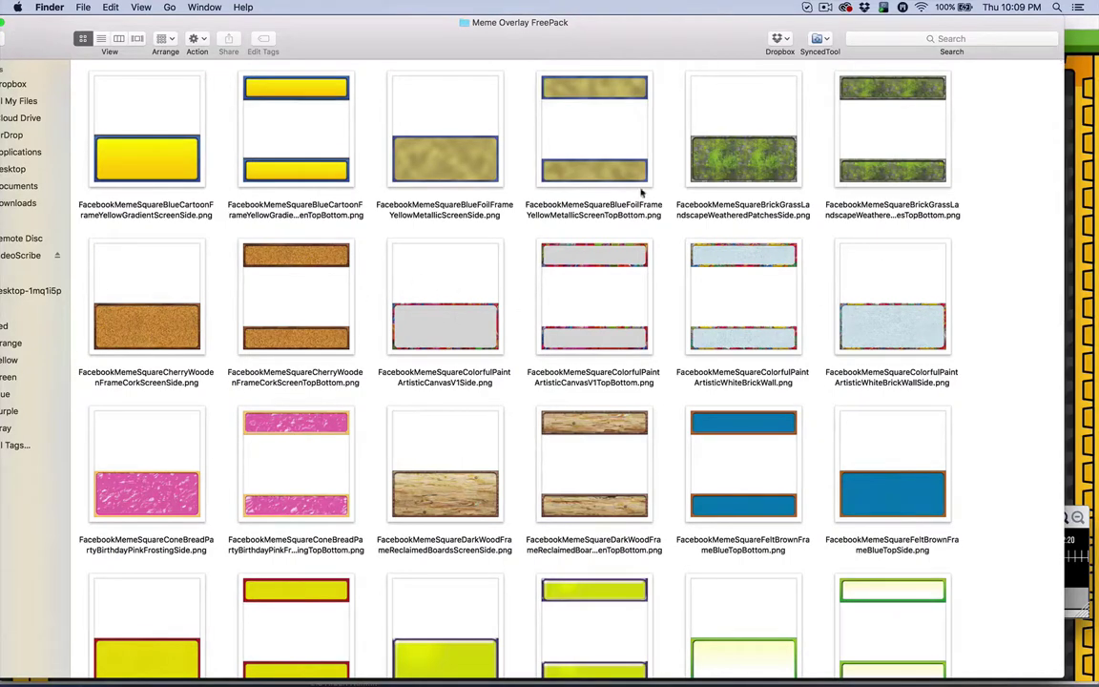
left_click_drag(33, 44, 170, 45)
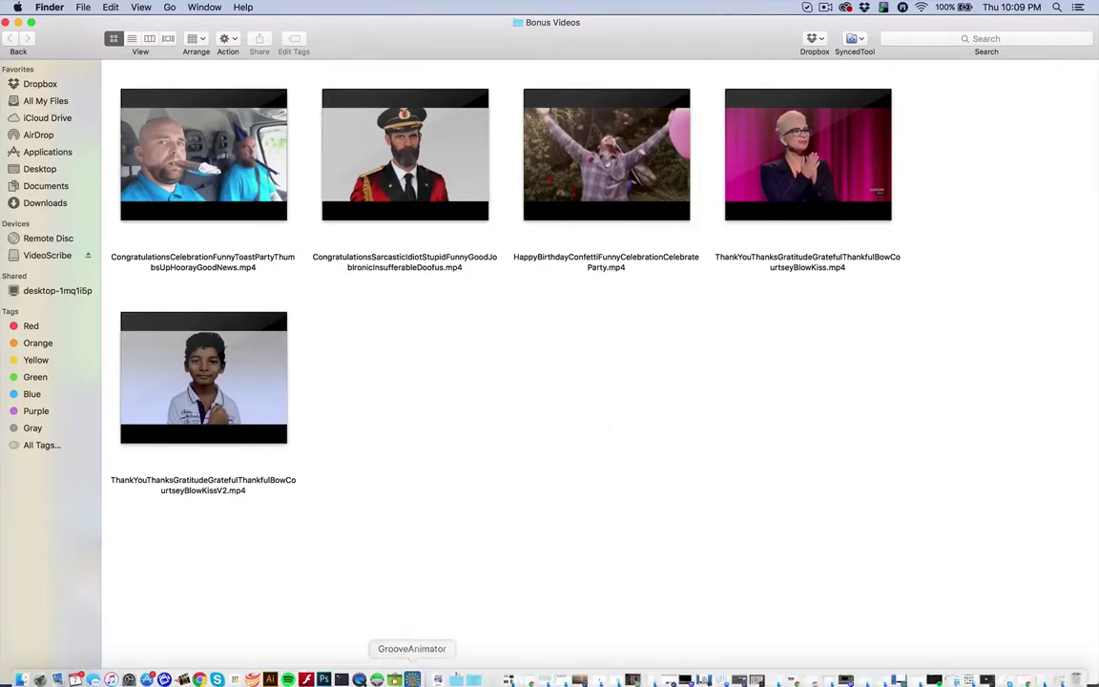
Step: Switch back to Video Toolchest and align the video to BOTTOM on the square stage
left_click(414, 671)
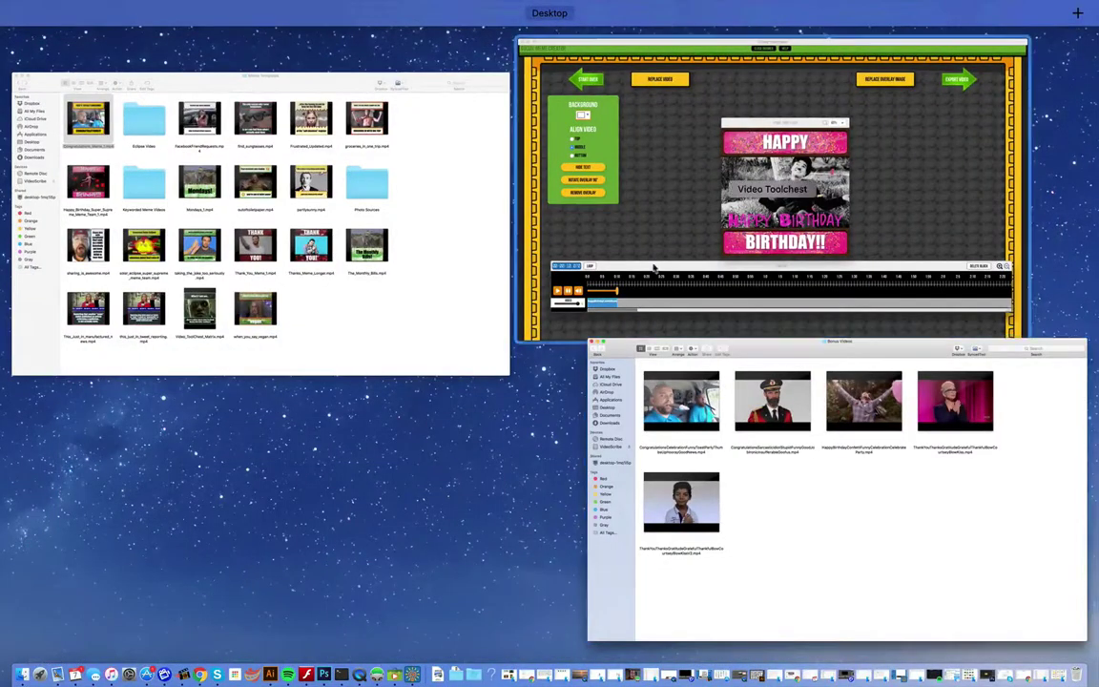
left_click(668, 191)
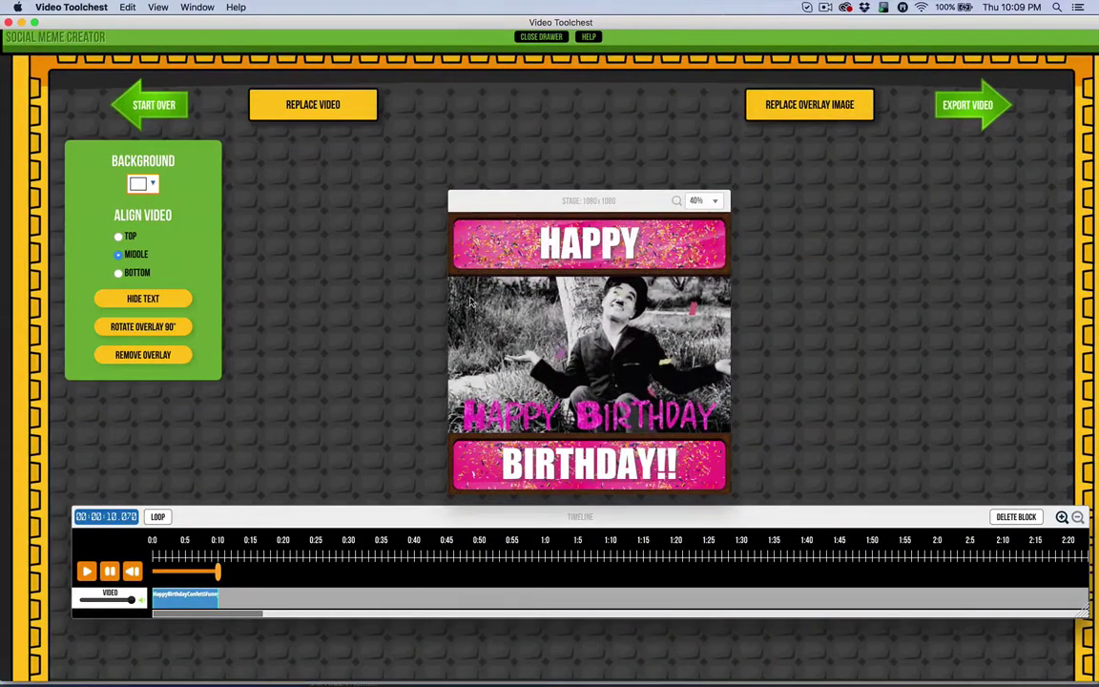
left_click(118, 272)
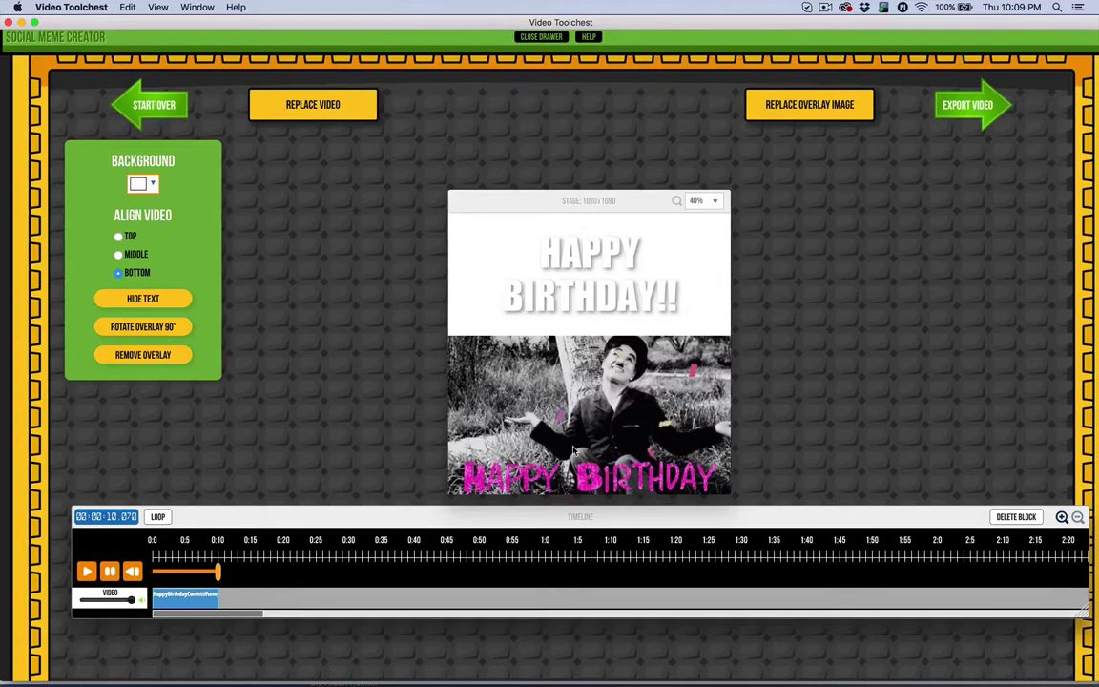
Step: Replace the overlay with the HappyBirthday pink frosting Side PNG and rotate it 90° behind the caption
left_click(768, 106)
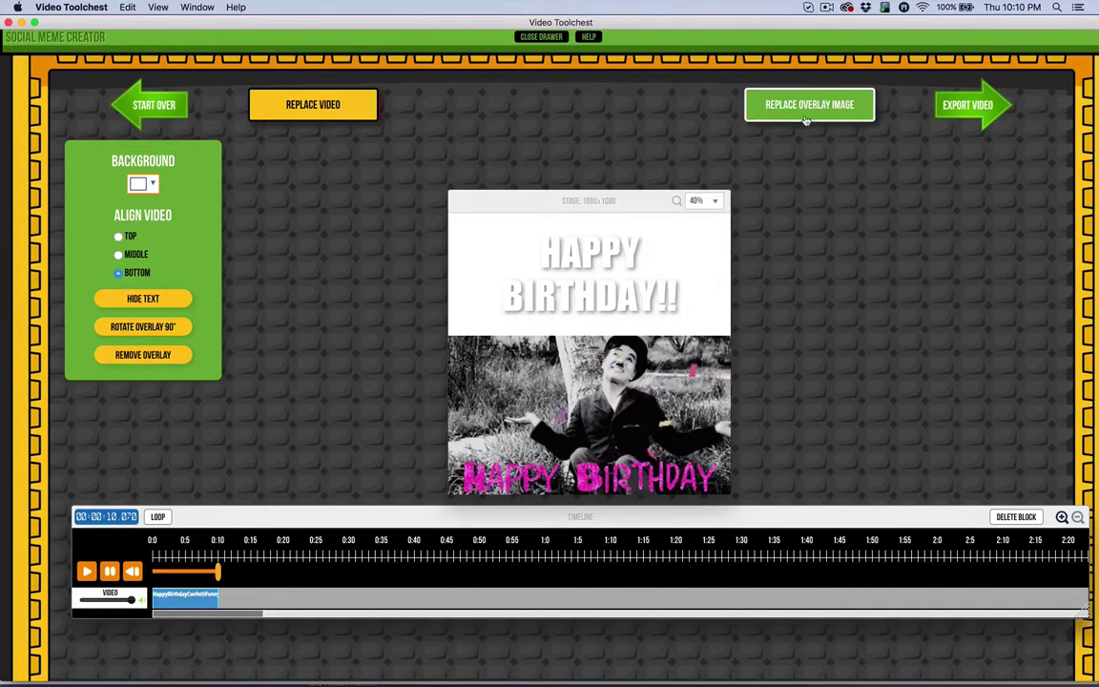
scroll(670, 208, "down", 2)
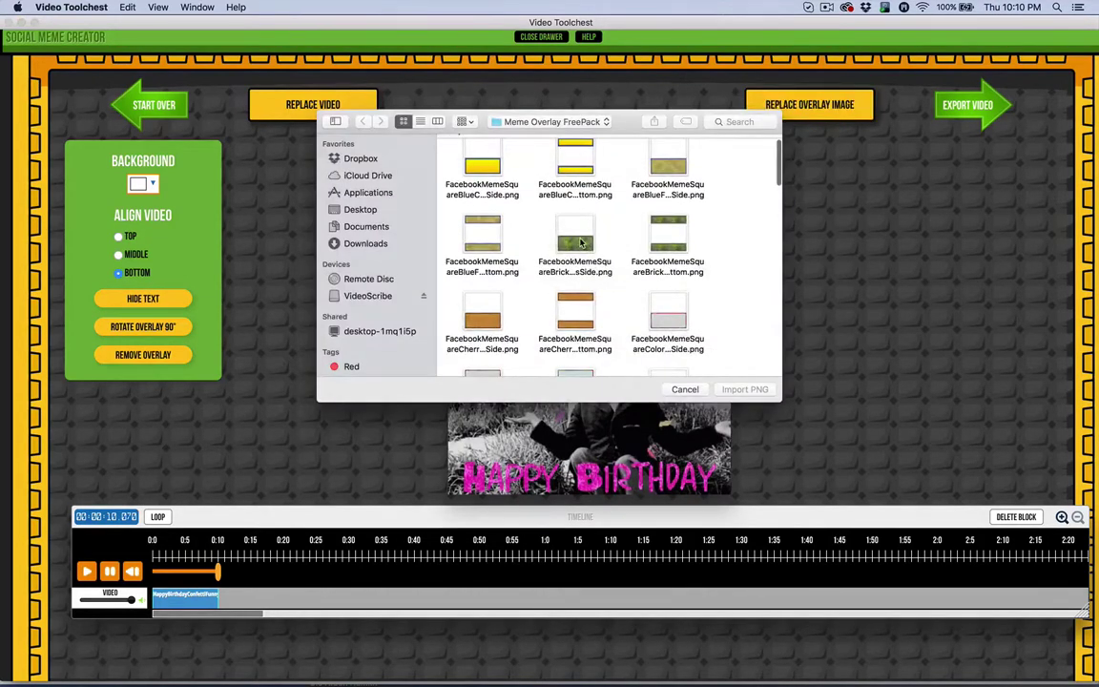
left_click(576, 243)
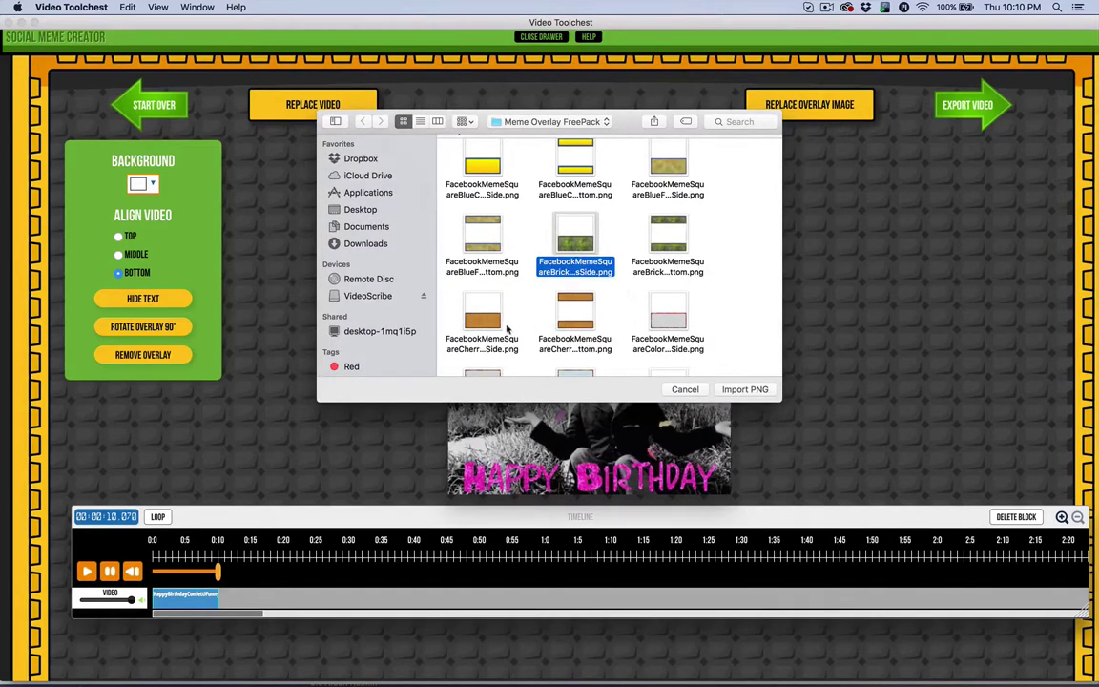
scroll(508, 326, "down", 8)
left_click(669, 313)
left_click(748, 388)
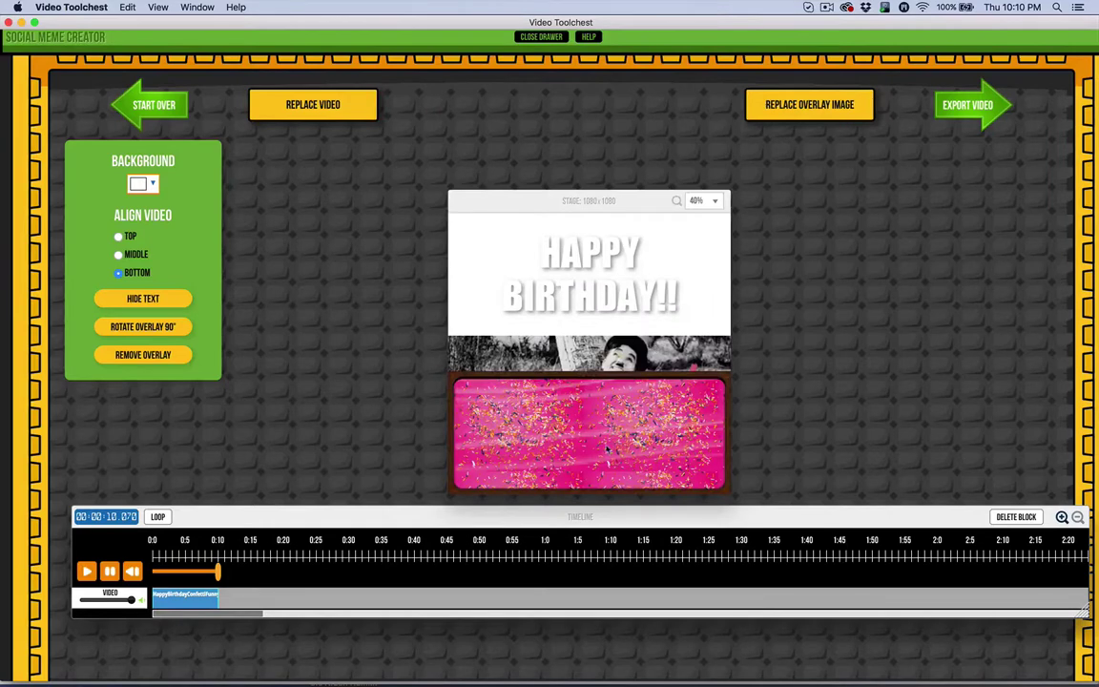
left_click(143, 326)
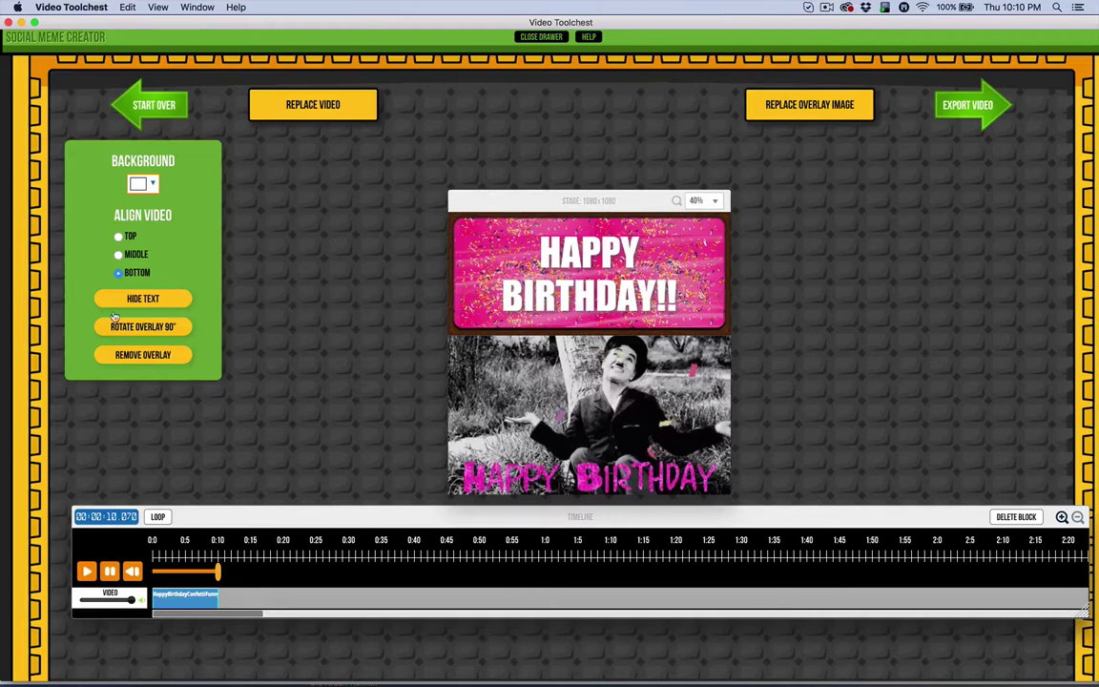
Step: Align the video to TOP and re-import the pink frosting Side PNG overlay
left_click(119, 236)
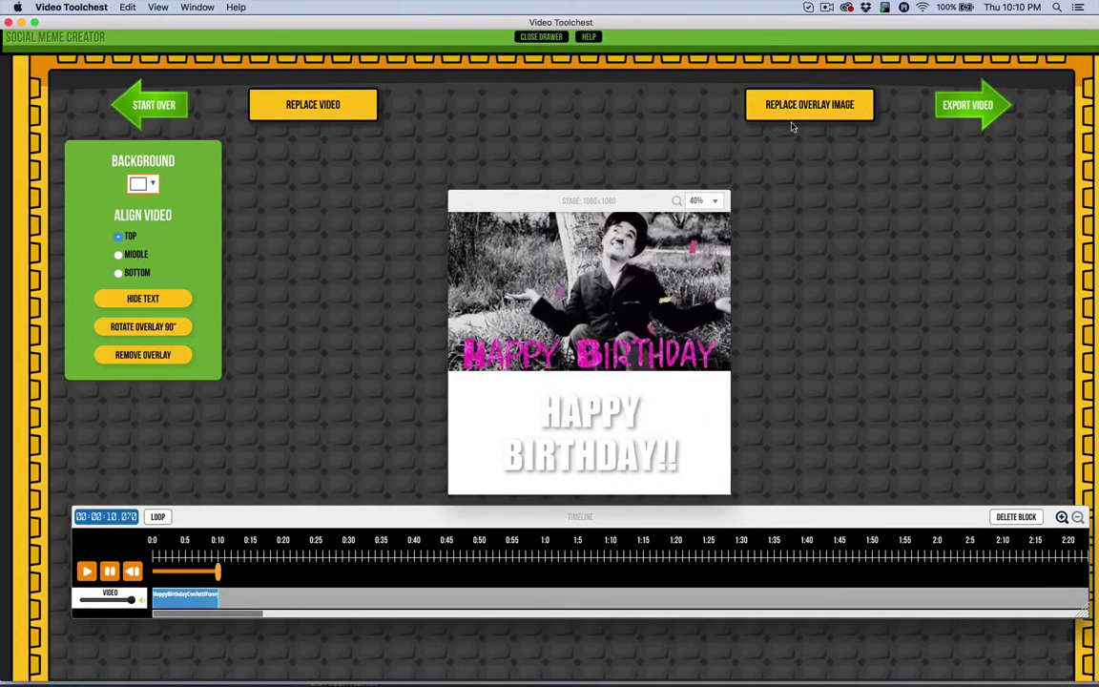
left_click(763, 102)
scroll(749, 152, "down", 2)
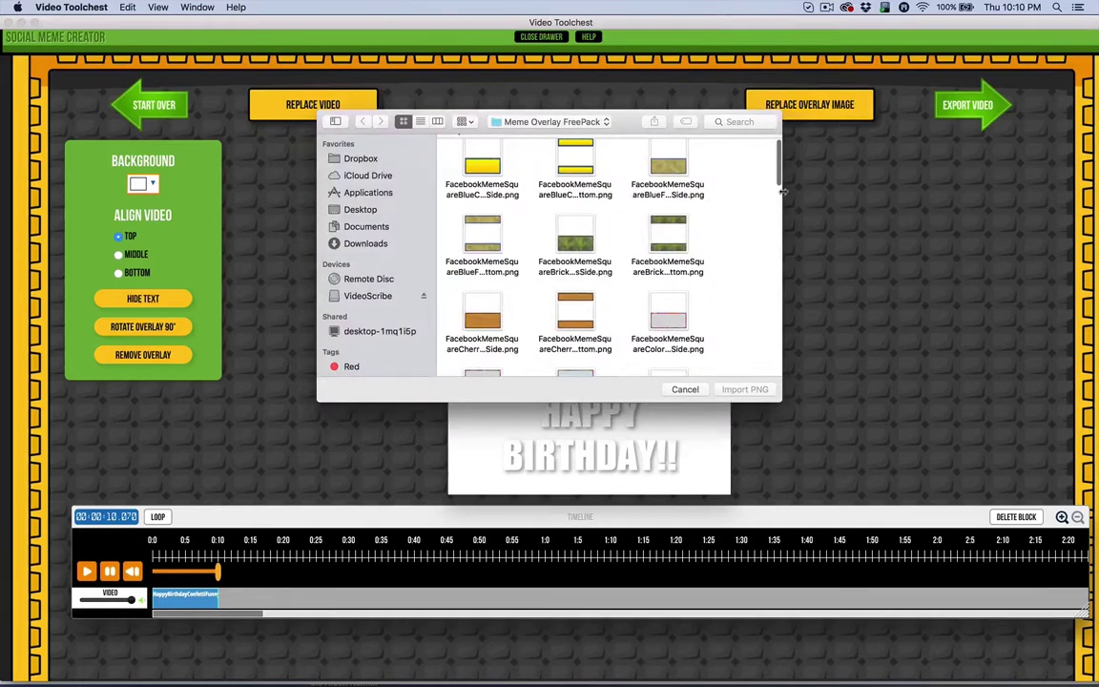
scroll(675, 305, "down", 3)
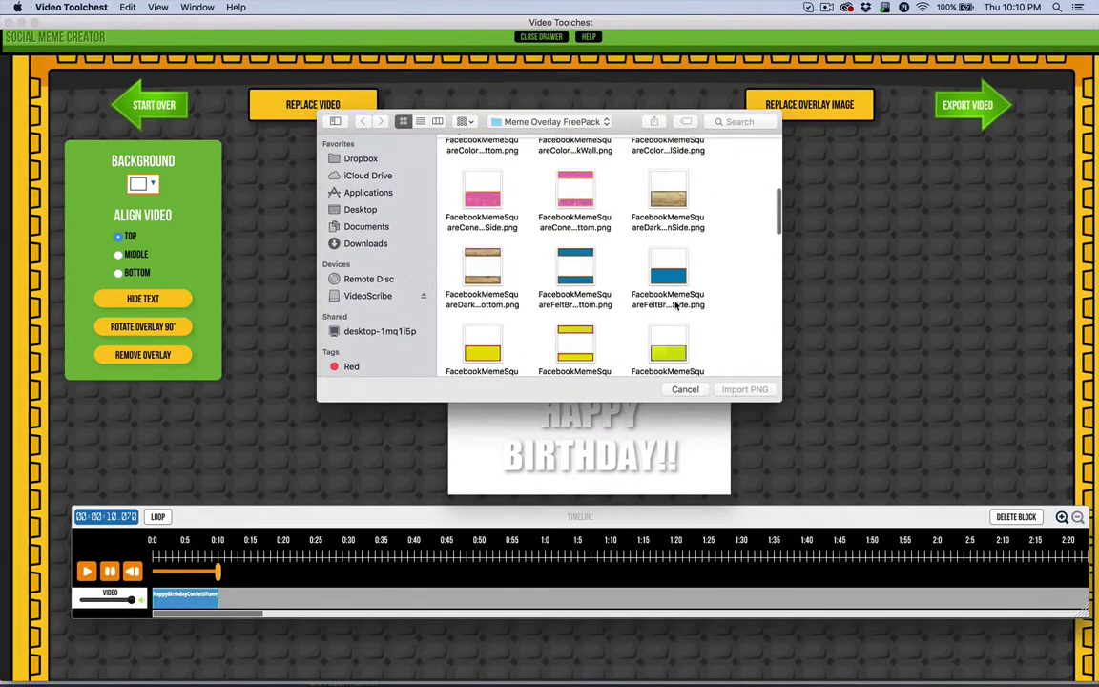
scroll(770, 252, "down", 3)
left_click(679, 342)
left_click(758, 390)
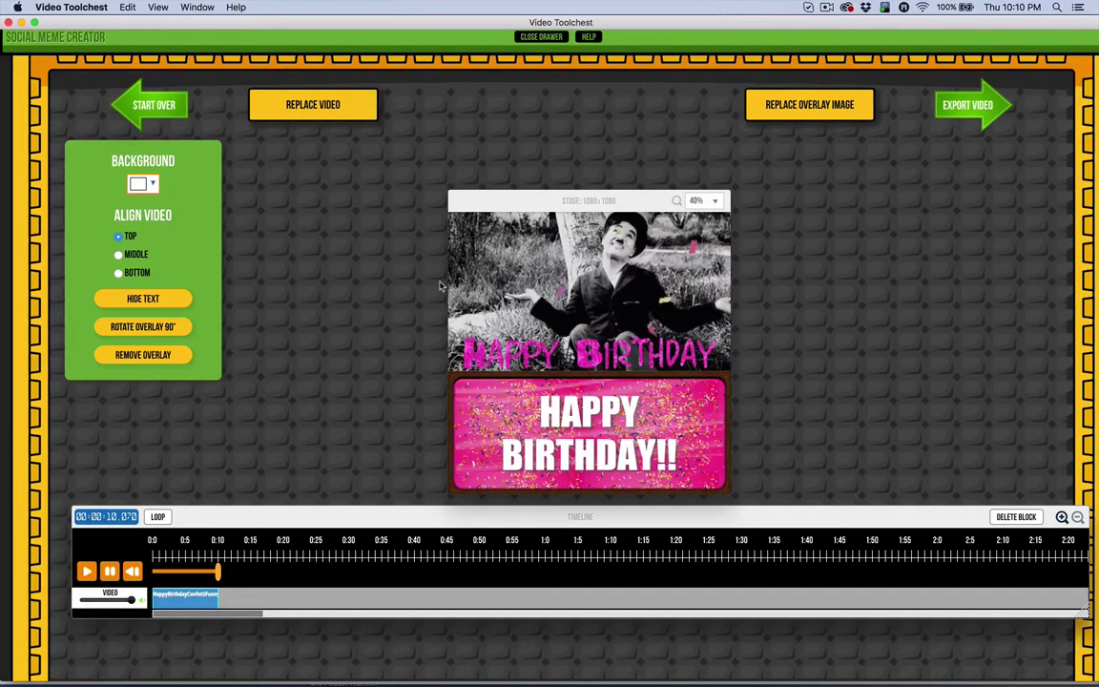
Step: Rotate the frosting overlay 90° four times so it sits below the video
left_click(107, 325)
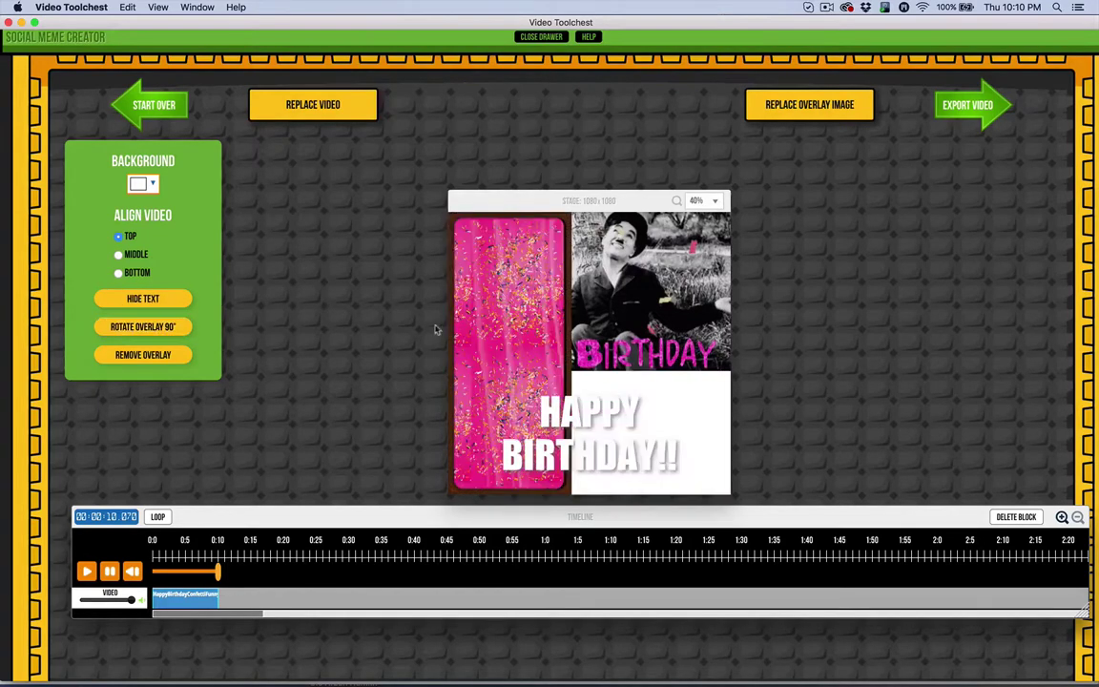
left_click(176, 328)
left_click(176, 329)
left_click(176, 328)
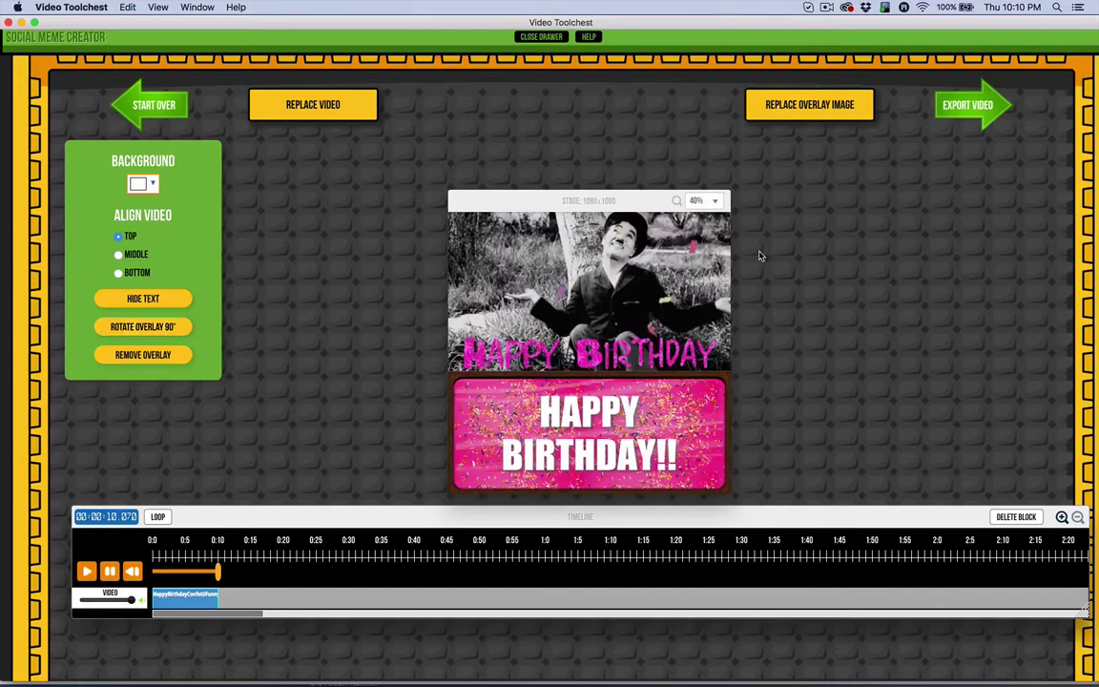